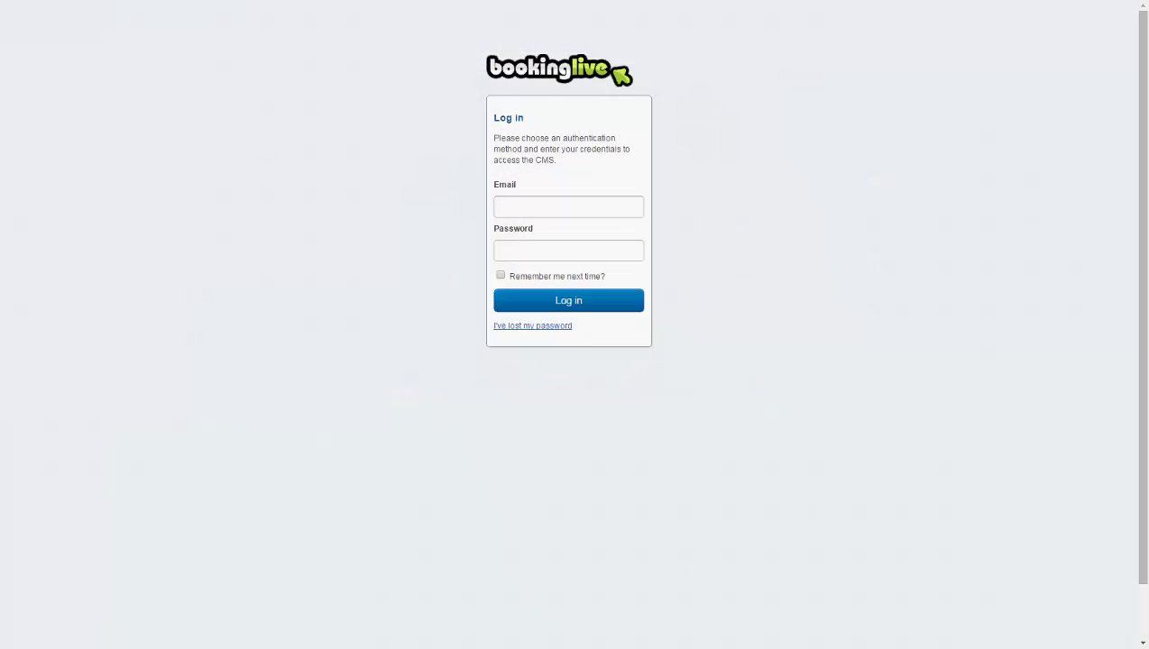
Sign in to the admin dashboard with the account email and password.
{"action": "left_click", "coordinate": [568, 206]}
{"action": "key", "text": "Tab"}
{"action": "type", "text": "•••••••••••••••••••"}
{"action": "key", "text": "Return"}
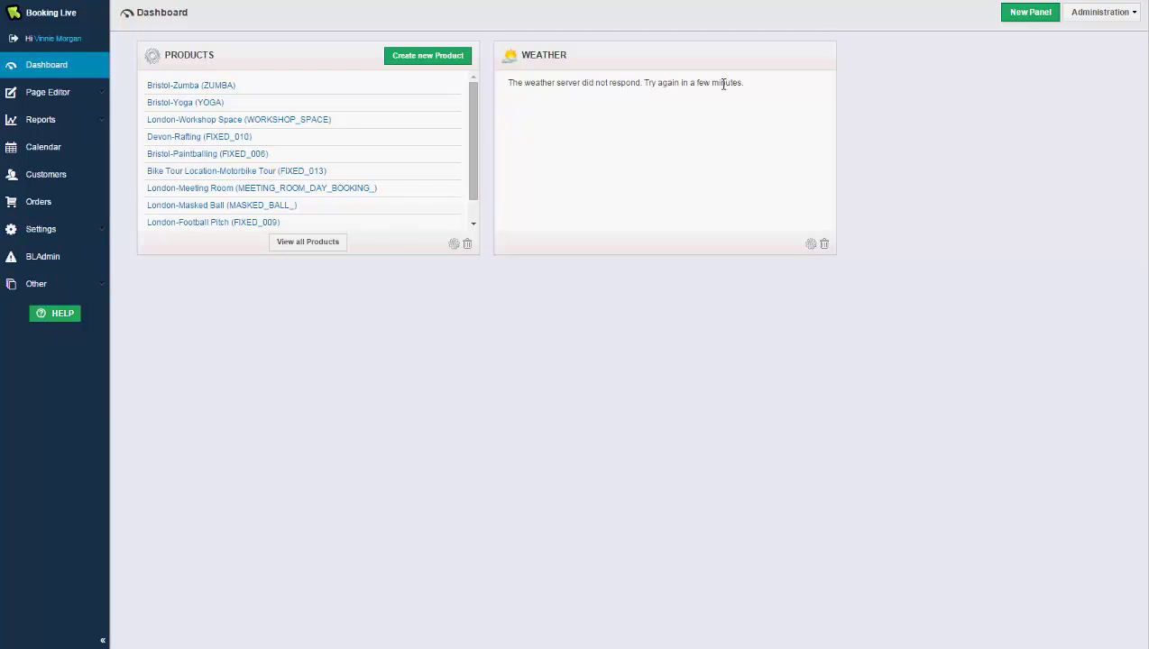
Add a new dashboard panel and move the Weather panel to the top-right slot.
{"action": "left_click", "coordinate": [1022, 24]}
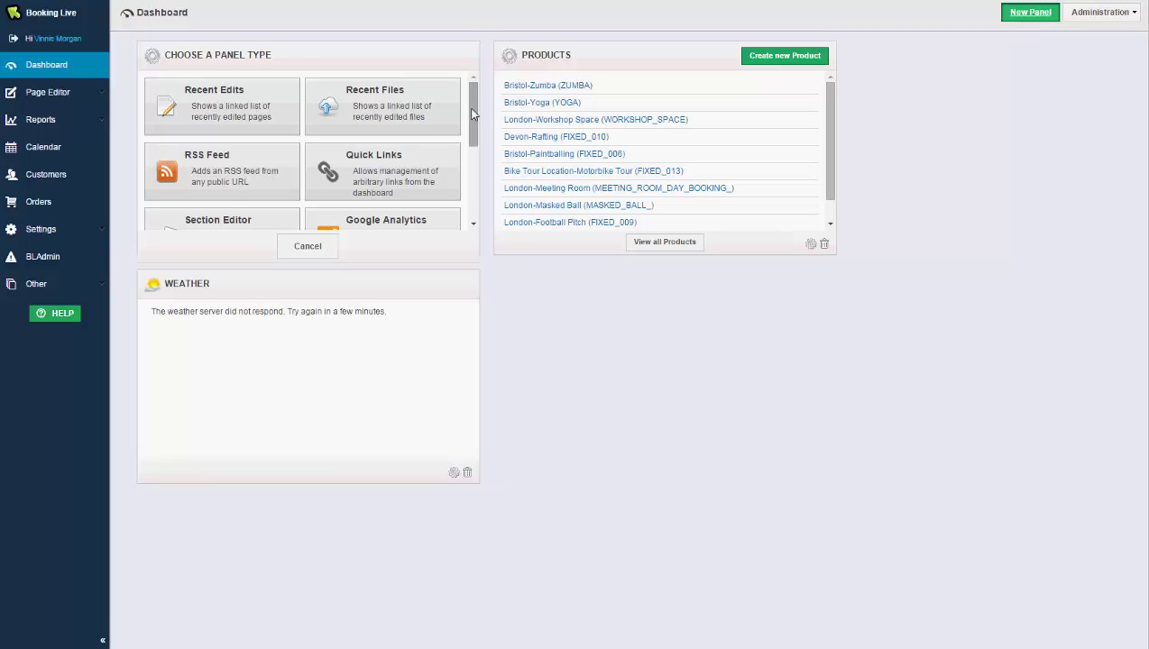
{"action": "left_click_drag", "start_coordinate": [473, 117], "coordinate": [473, 203]}
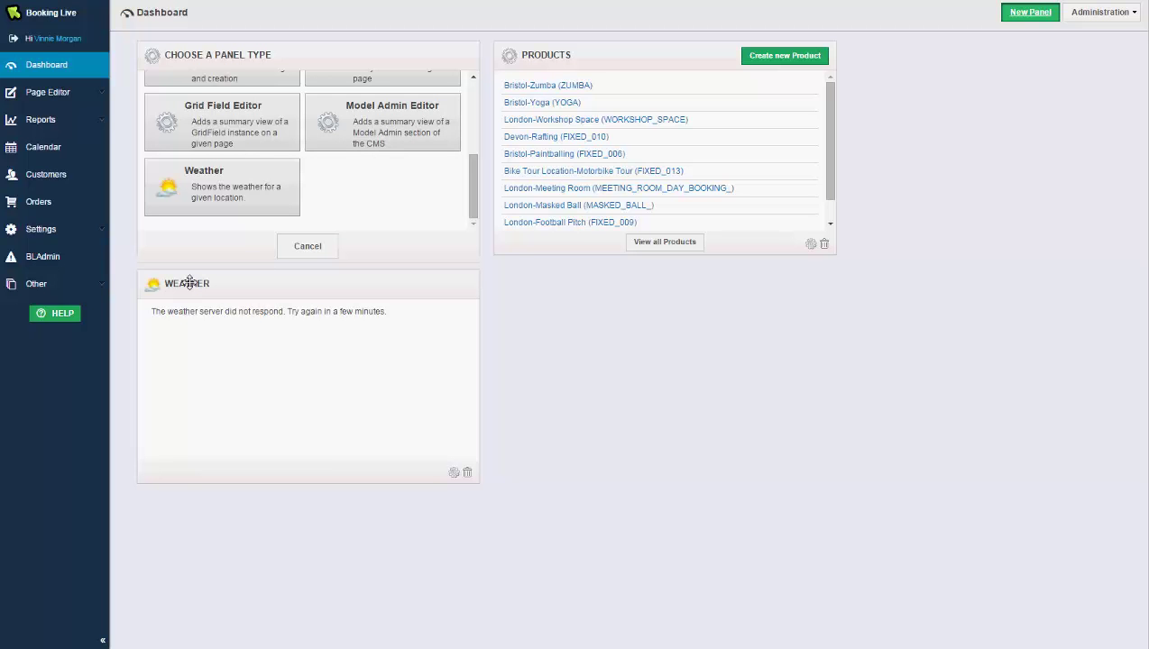
{"action": "left_click_drag", "start_coordinate": [190, 283], "coordinate": [600, 80]}
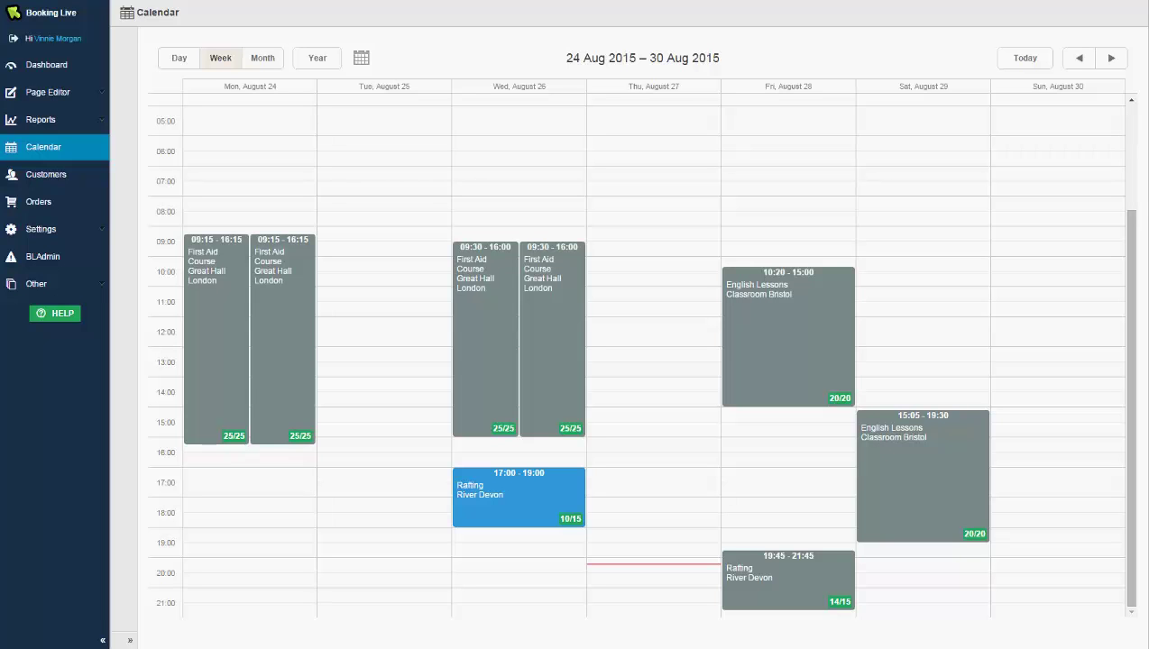
Open Manage Event for the Rafting session on Wed 26 Aug, 17:00–19:00.
{"action": "mouse_move", "coordinate": [569, 521]}
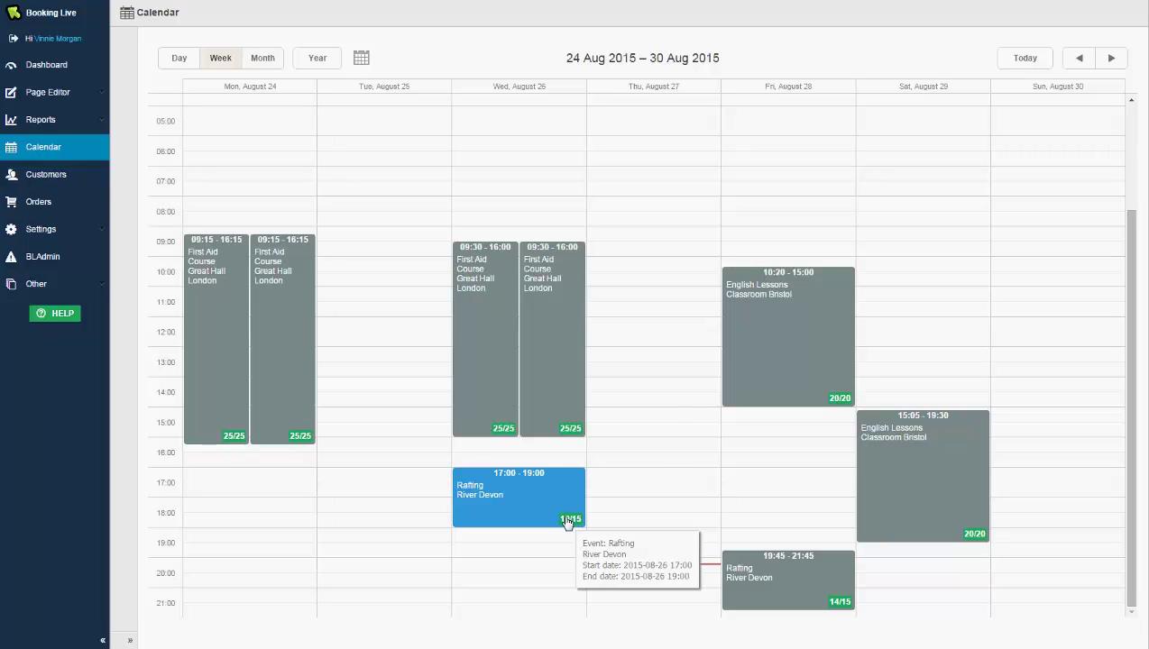
{"action": "left_click", "coordinate": [569, 522]}
{"action": "left_click", "coordinate": [495, 452]}
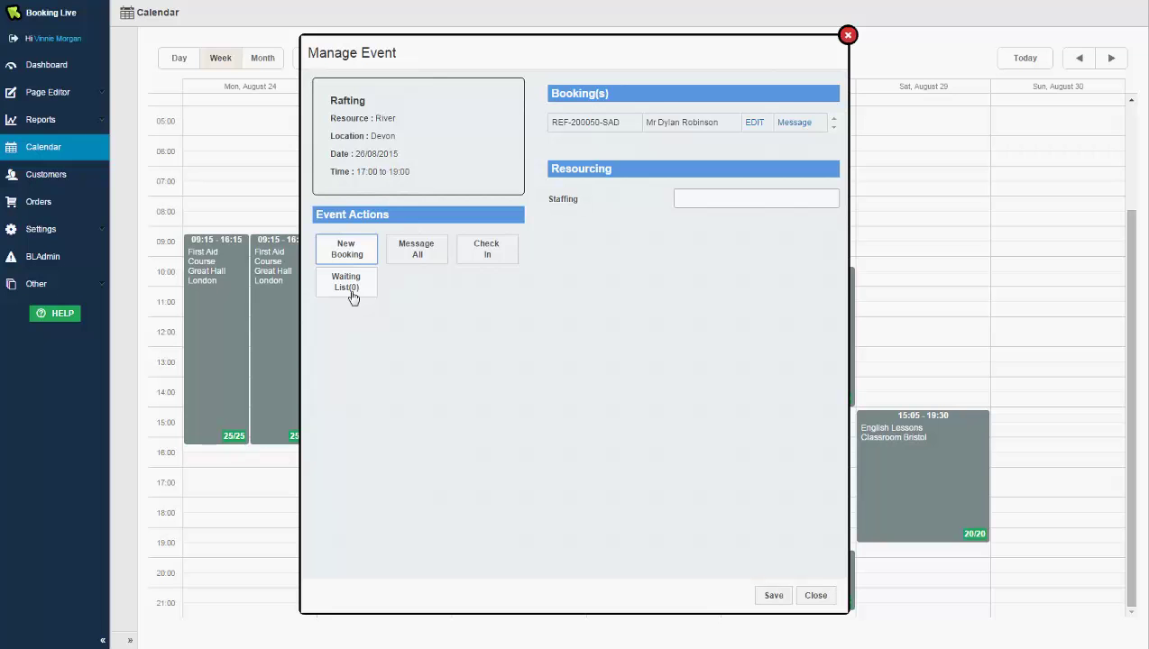
Preview the Message All feedback email, then assign a staff member to the Rafting event.
{"action": "left_click", "coordinate": [418, 256]}
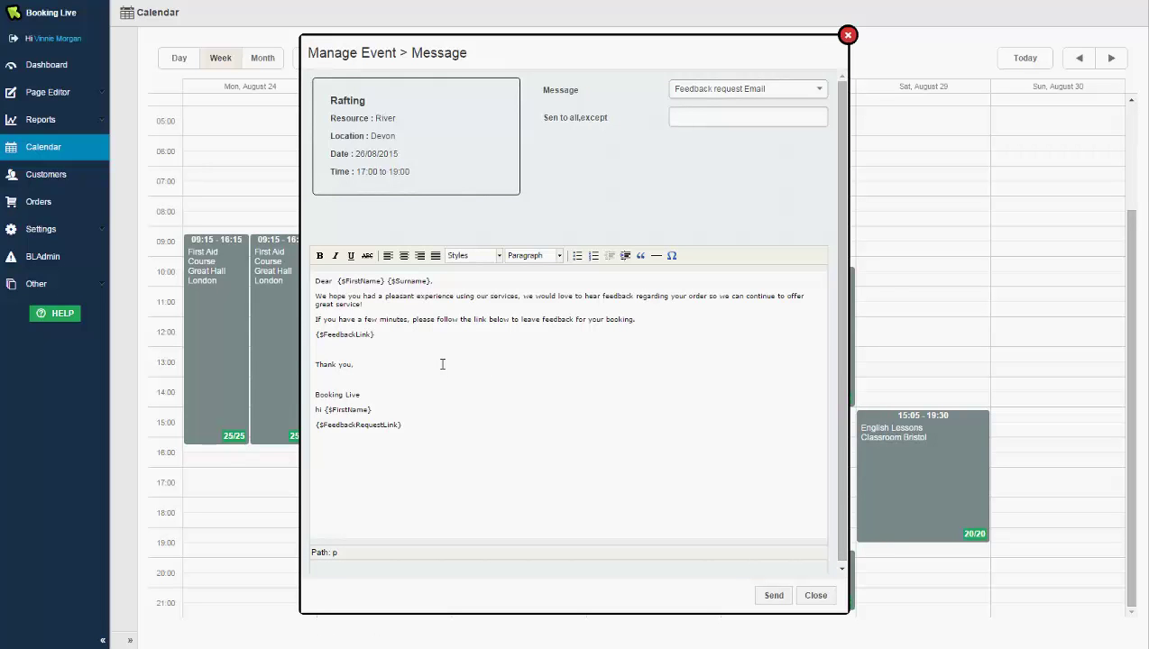
{"action": "left_click", "coordinate": [818, 596]}
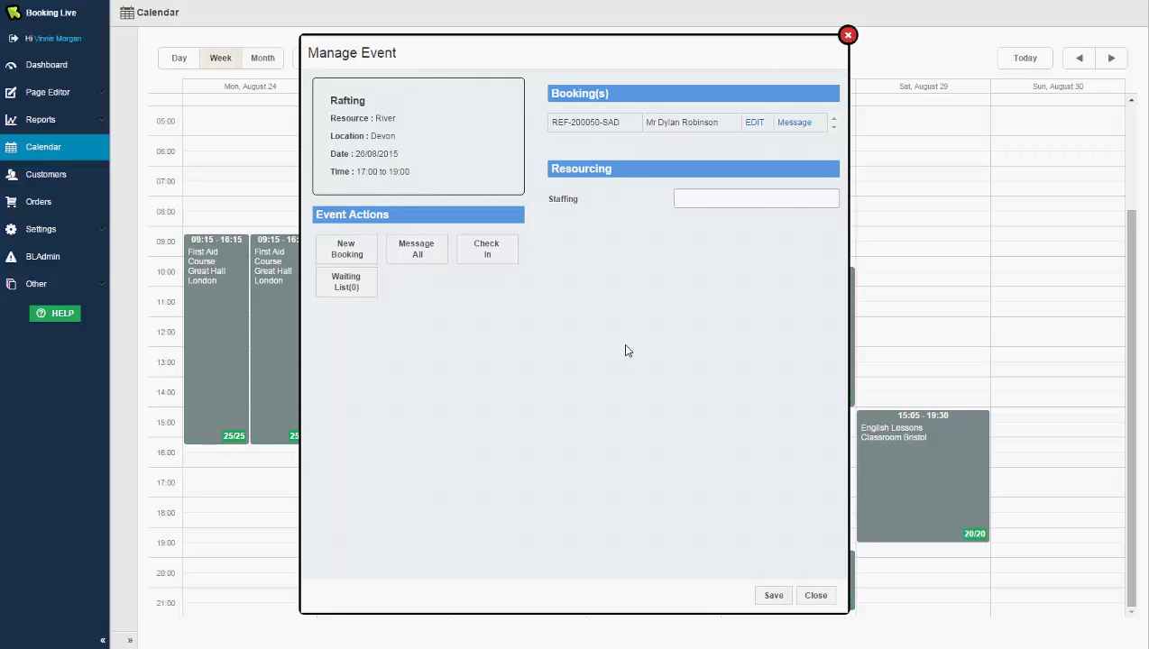
{"action": "left_click", "coordinate": [719, 199]}
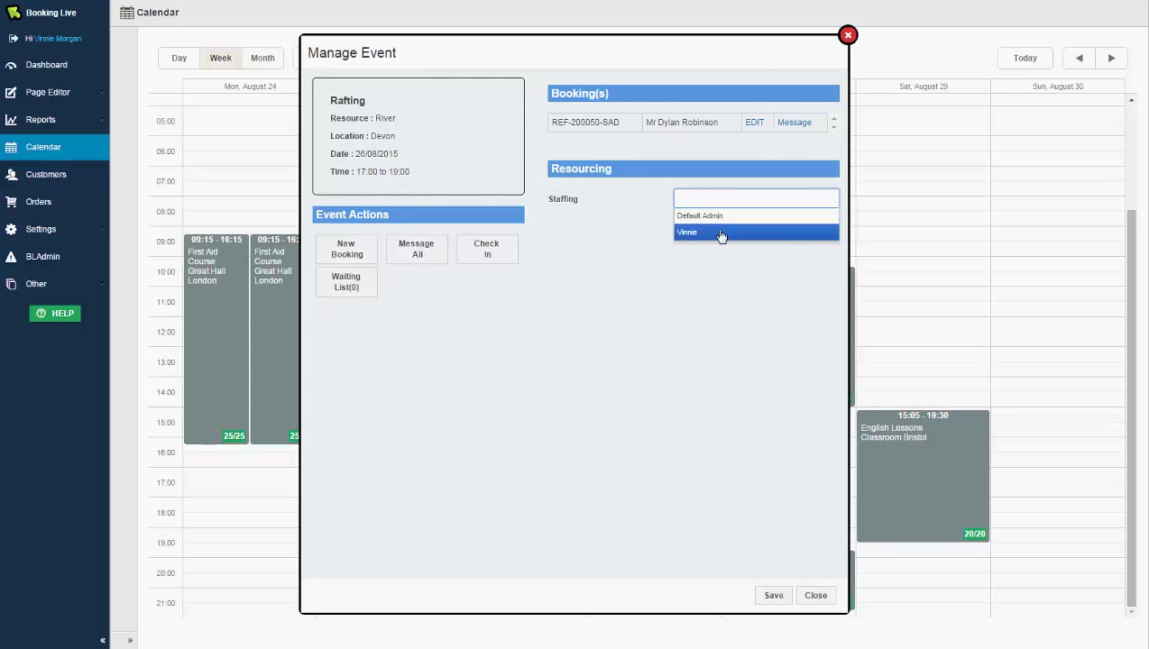
{"action": "left_click", "coordinate": [721, 235]}
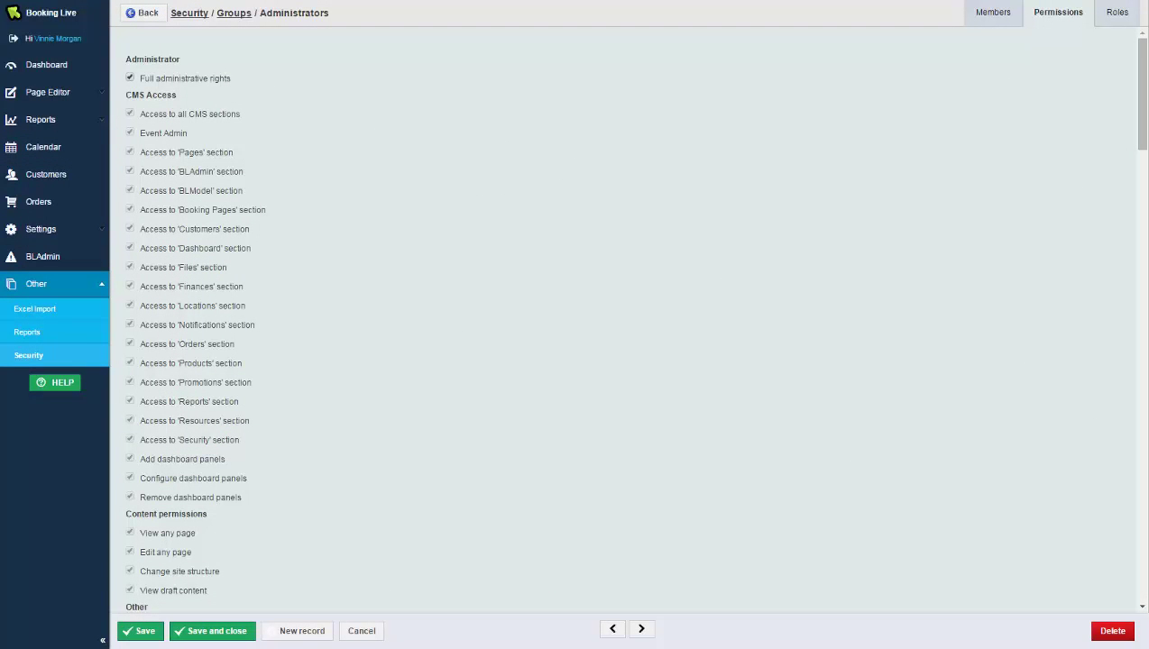
Untick and re-tick Full administrative rights for the Administrators group.
{"action": "left_click", "coordinate": [183, 83]}
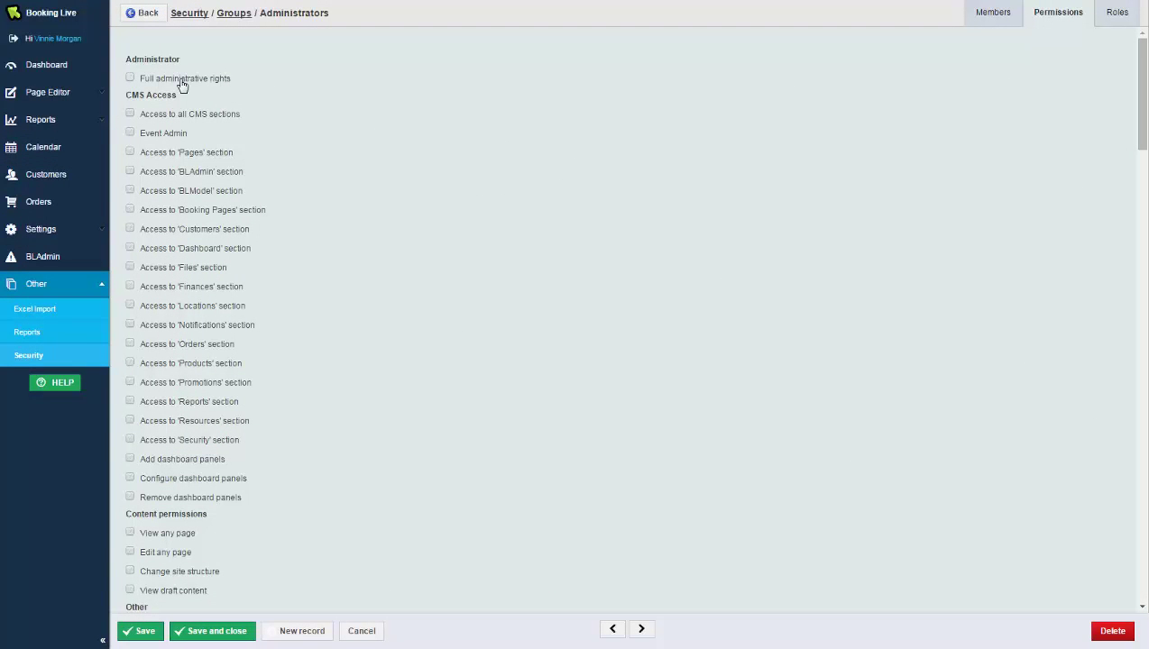
{"action": "left_click", "coordinate": [182, 83]}
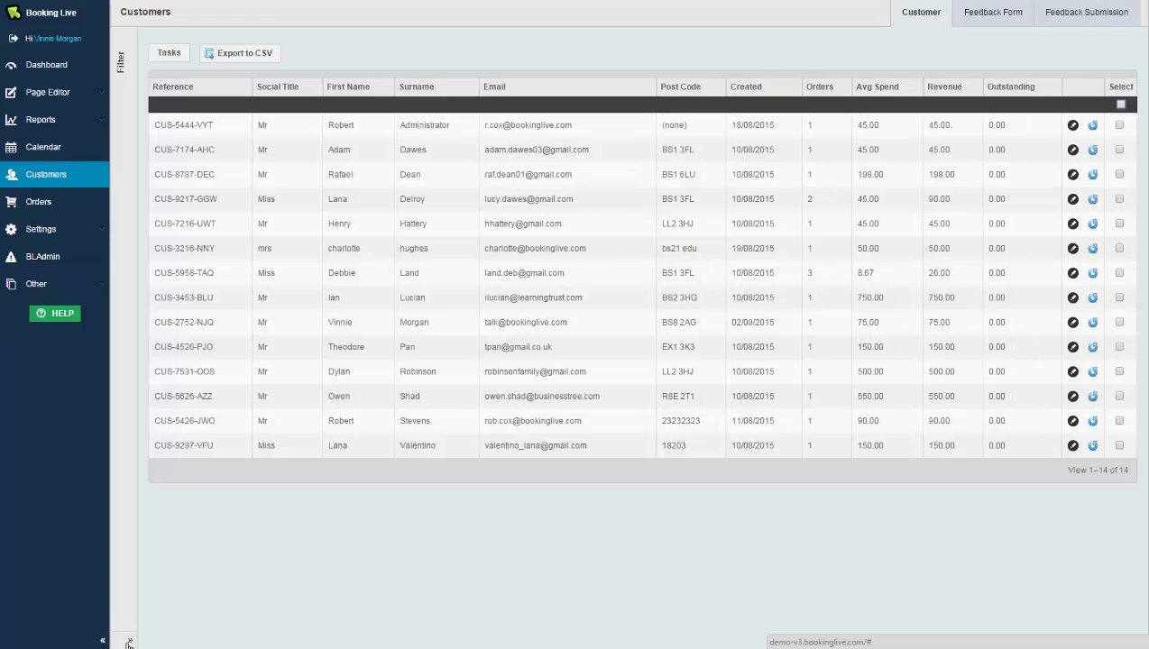
{"action": "left_click", "coordinate": [129, 643]}
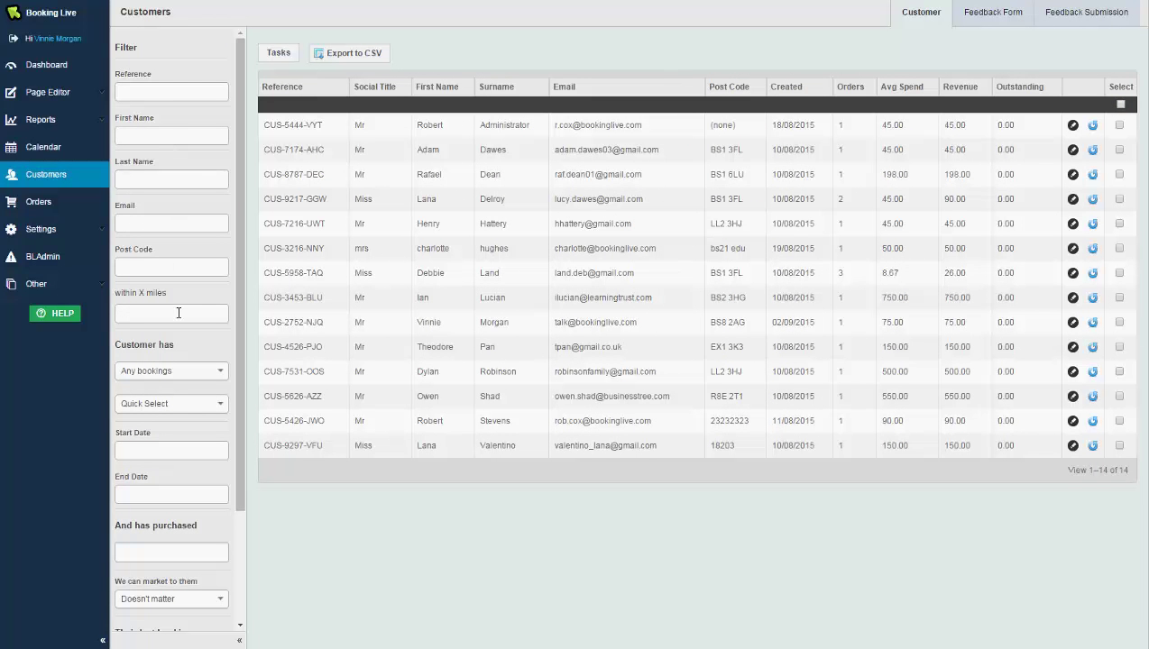
{"action": "left_click_drag", "start_coordinate": [239, 334], "coordinate": [233, 446]}
{"action": "scroll", "coordinate": [231, 446], "scroll_direction": "down", "scroll_amount": 1}
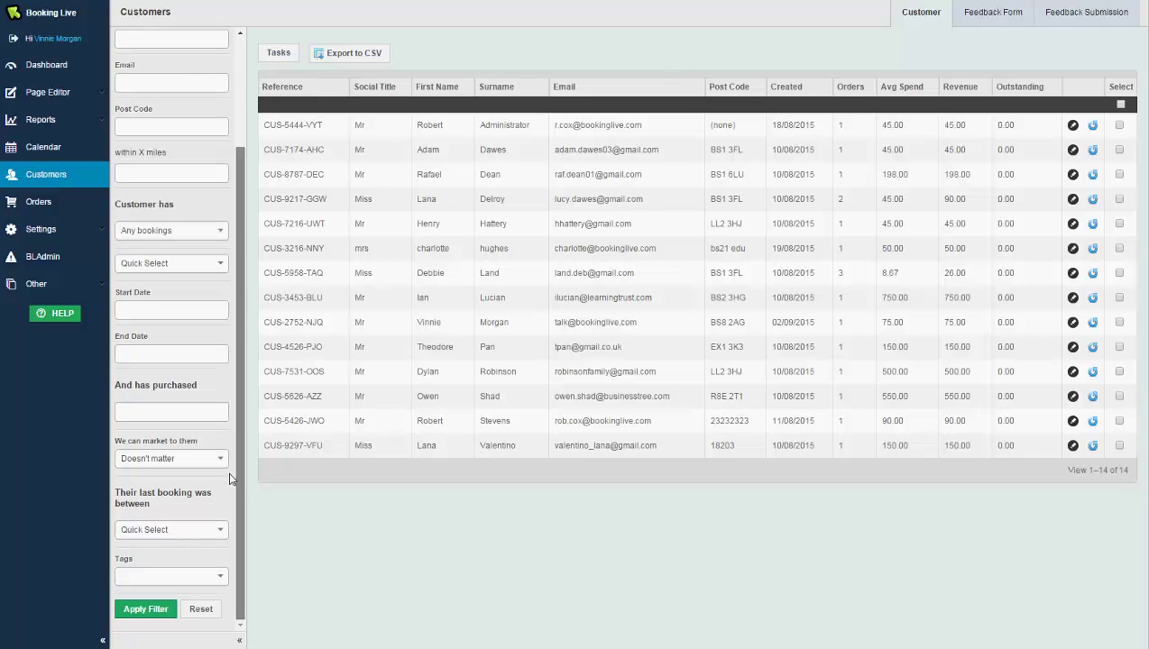
{"action": "left_click", "coordinate": [232, 632]}
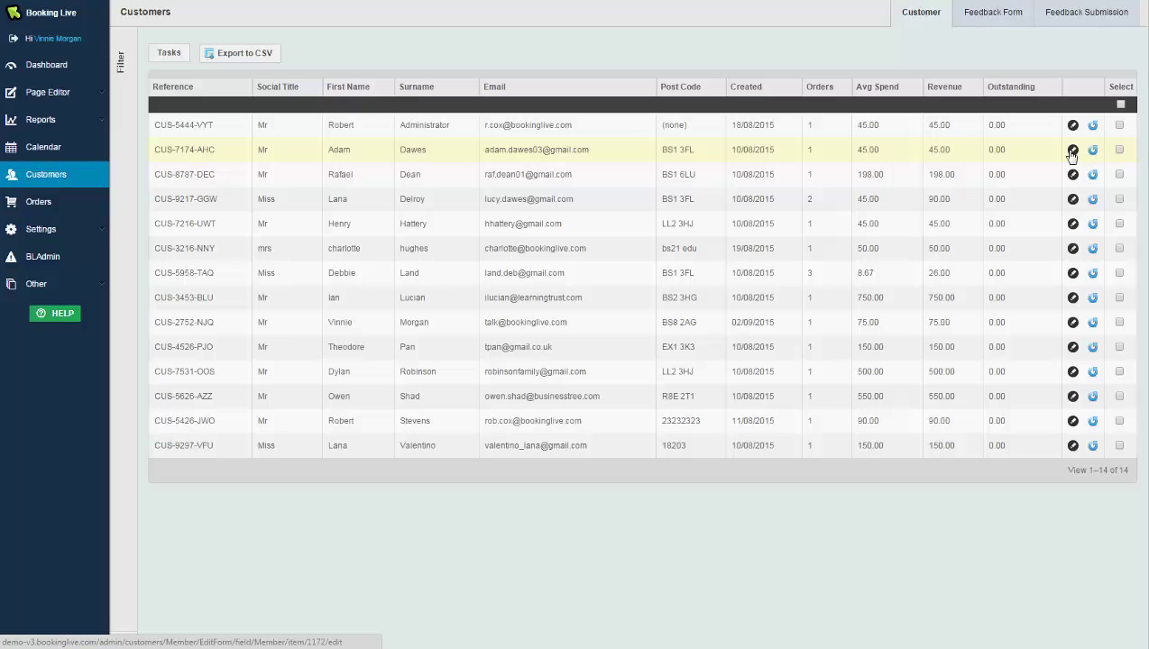
Open the second customer's record, check its Groups field, and go to the Orders list.
{"action": "left_click", "coordinate": [1073, 151]}
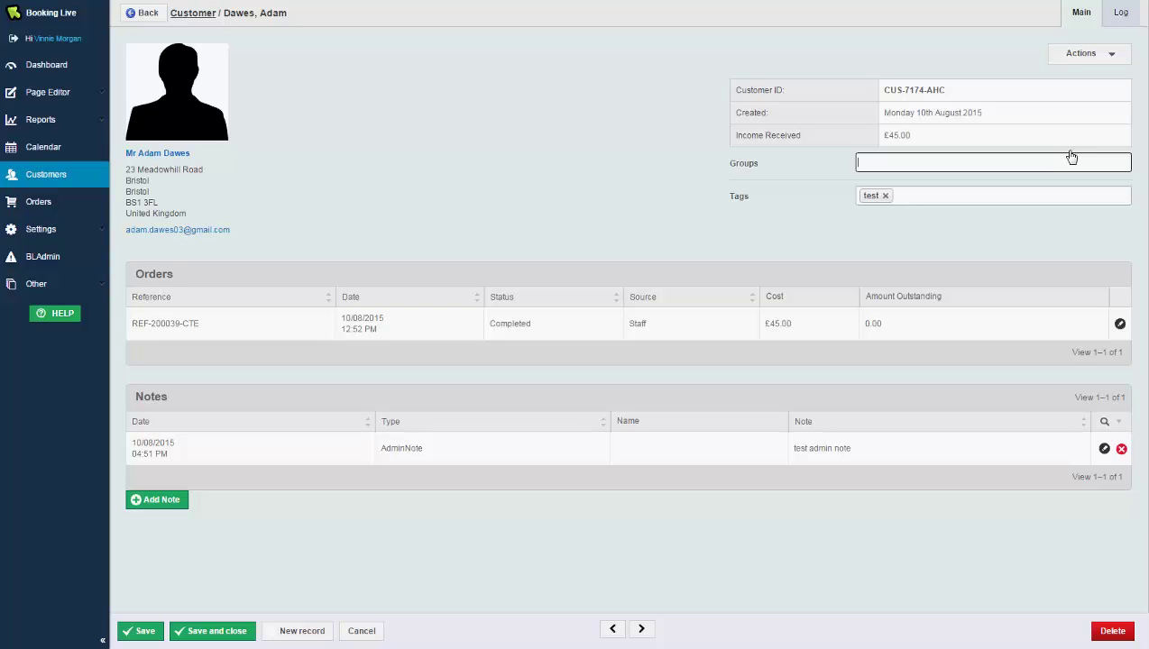
{"action": "left_click", "coordinate": [1057, 163]}
{"action": "left_click", "coordinate": [87, 208]}
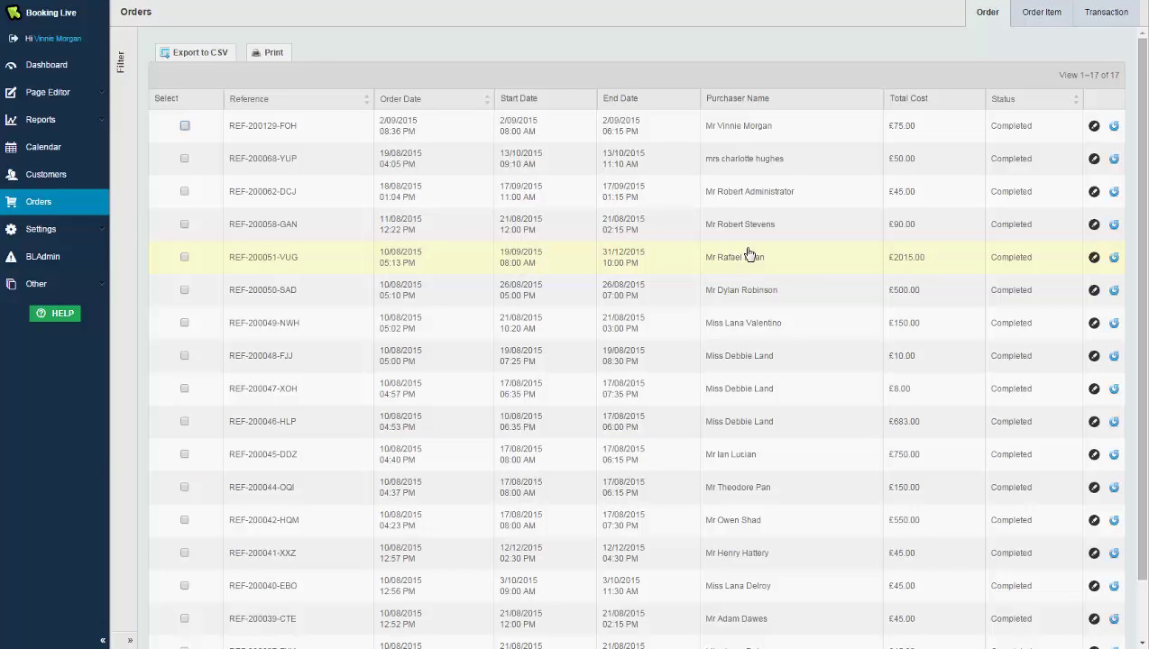
Open Basketball Court order #68 and view its Actions, Products and Transactions tabs.
{"action": "left_click", "coordinate": [1095, 160]}
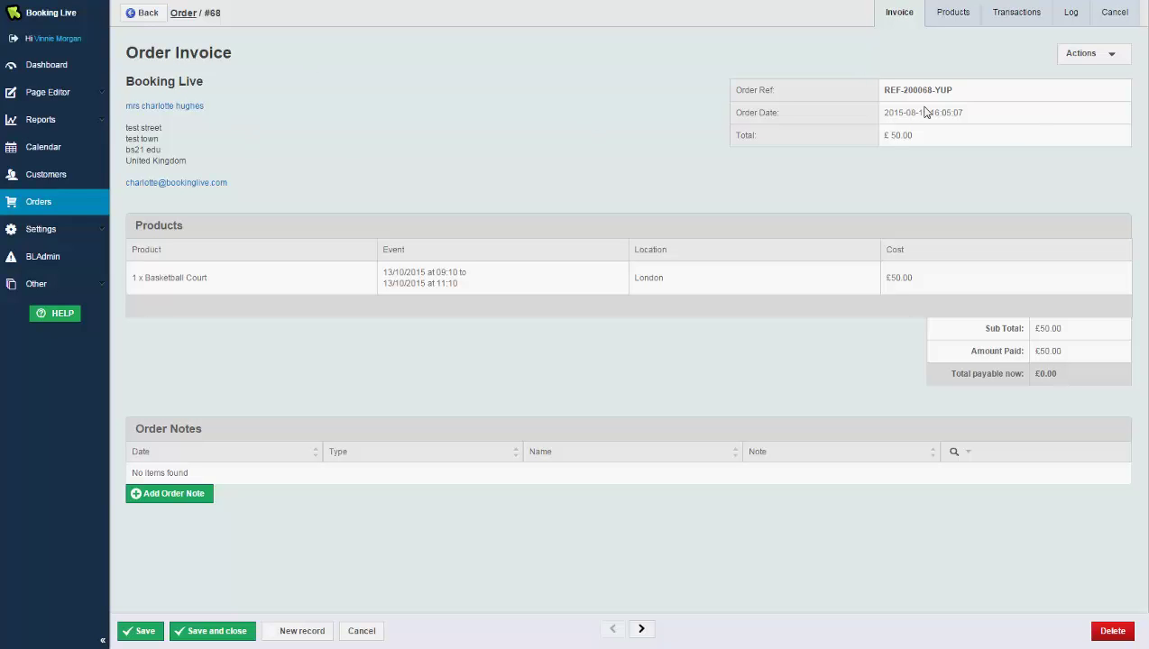
{"action": "left_click", "coordinate": [1116, 61]}
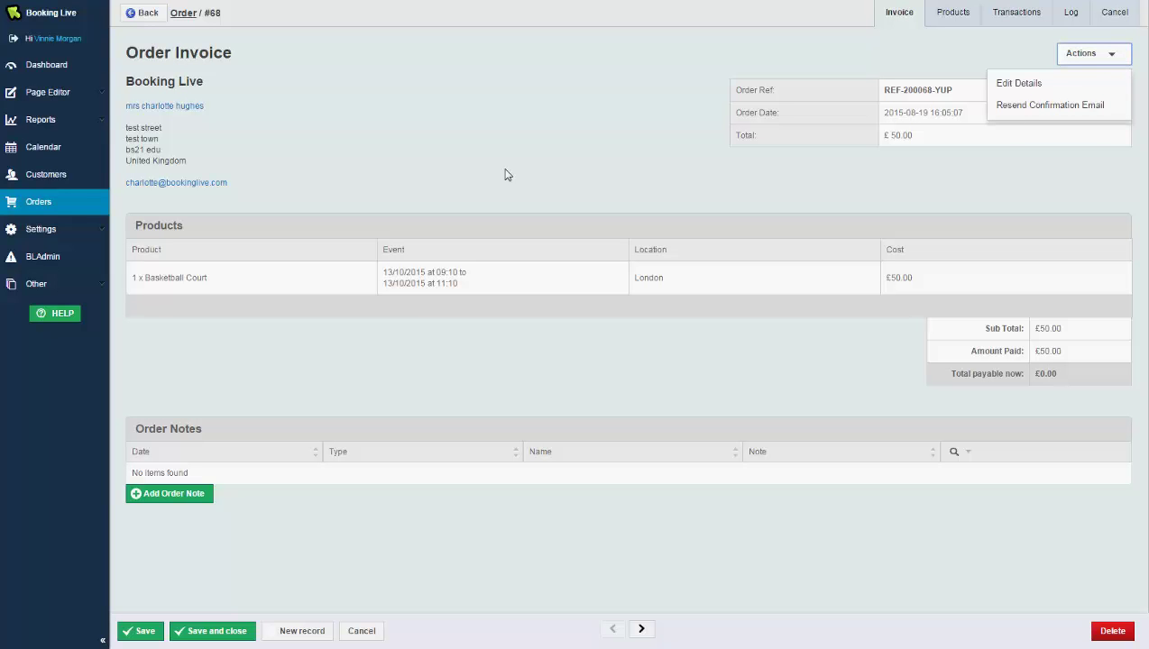
{"action": "left_click", "coordinate": [463, 172]}
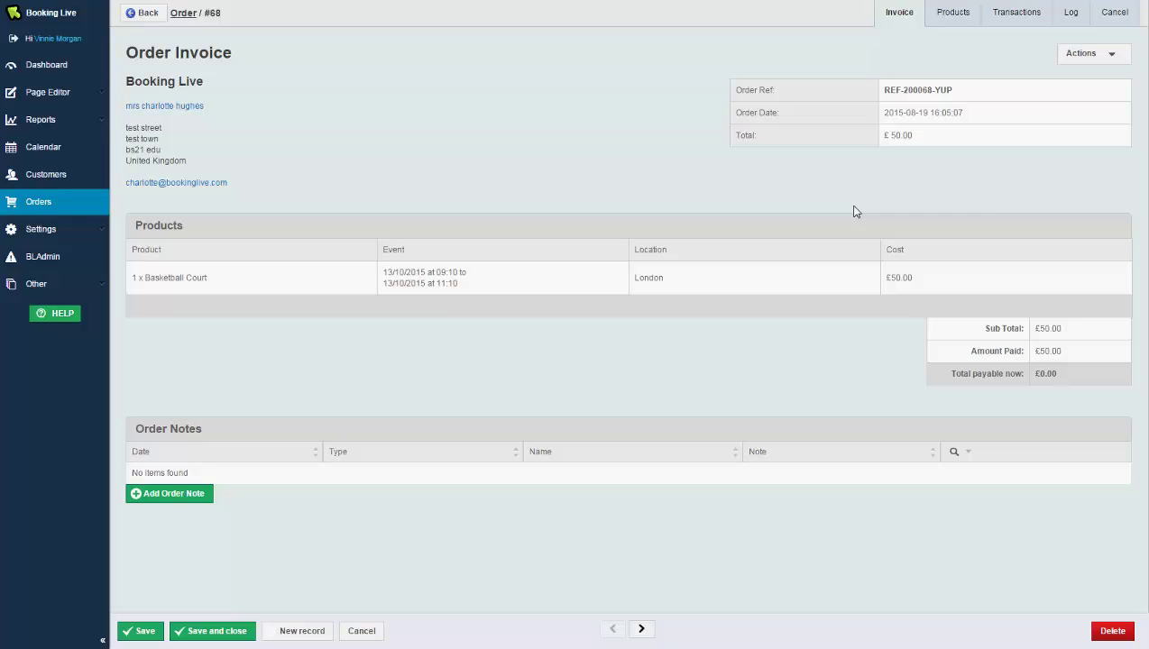
{"action": "left_click", "coordinate": [954, 13]}
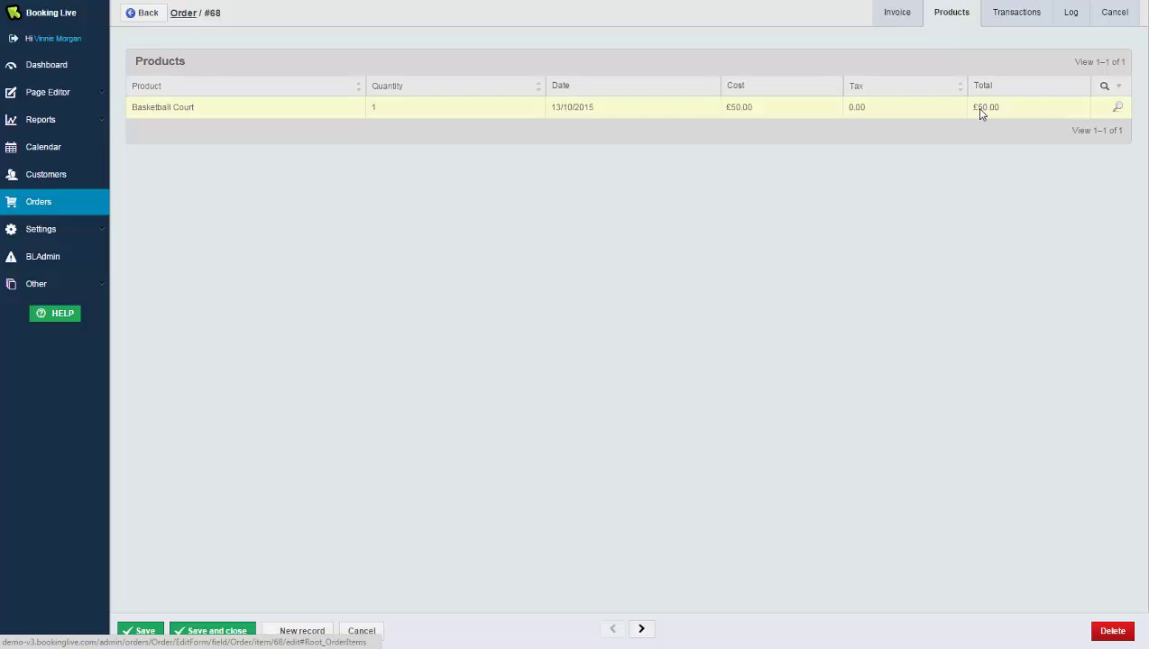
{"action": "left_click", "coordinate": [1018, 25]}
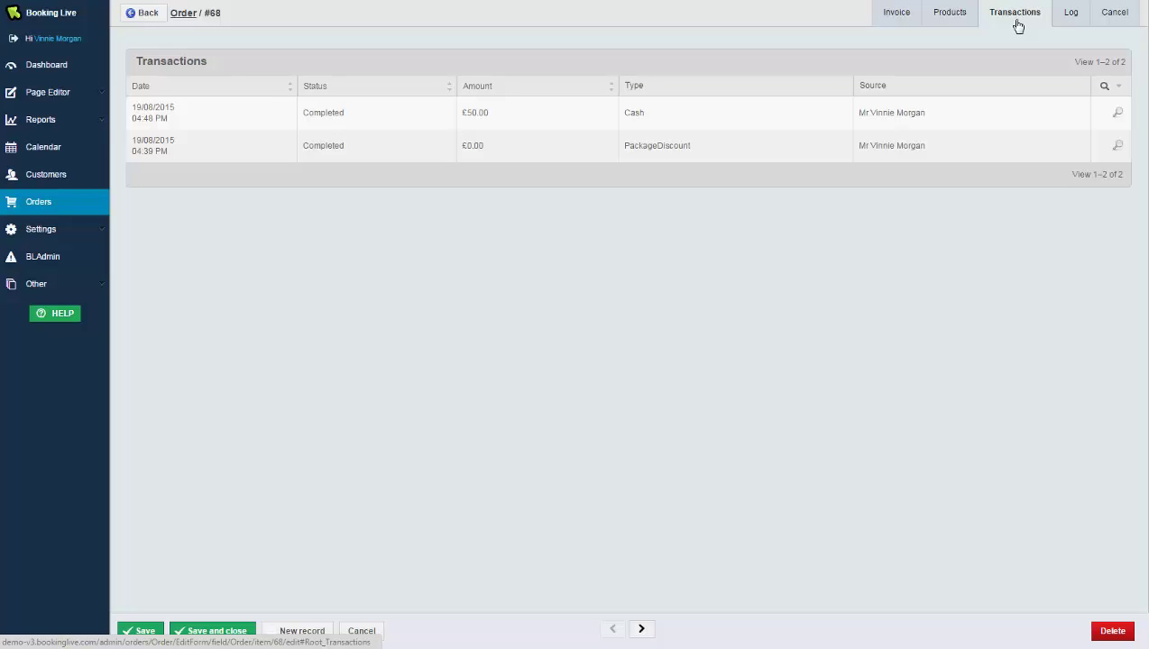
View order #68's Log timeline and Cancel fields, then expand the Reports menu.
{"action": "left_click", "coordinate": [1071, 14]}
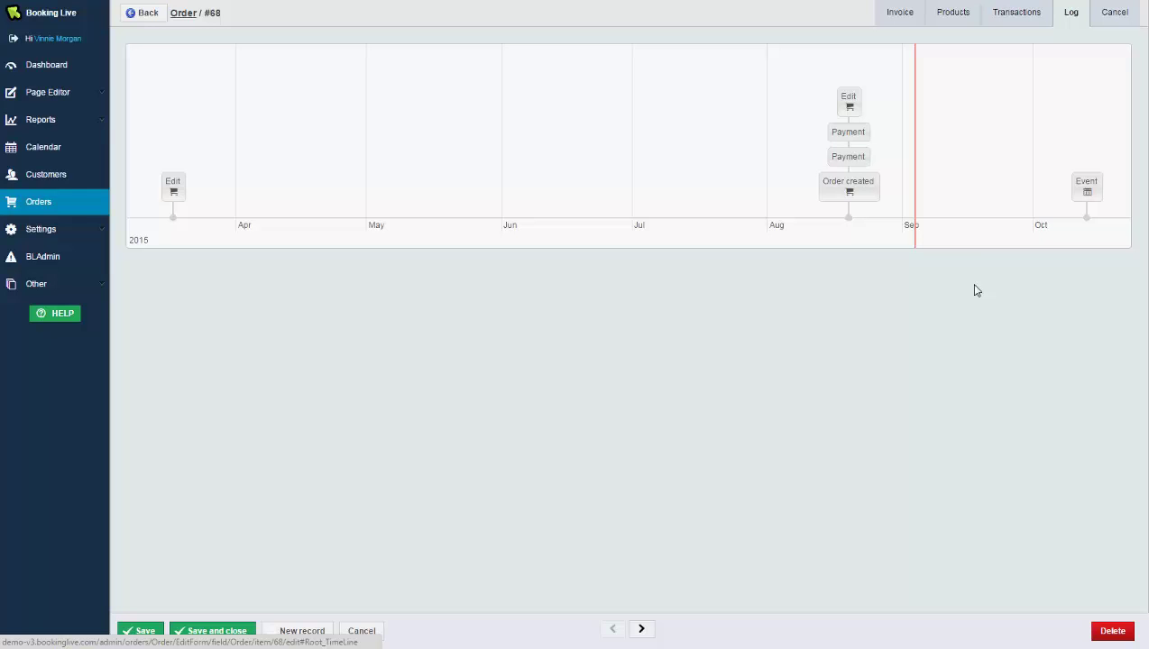
{"action": "left_click", "coordinate": [1115, 15]}
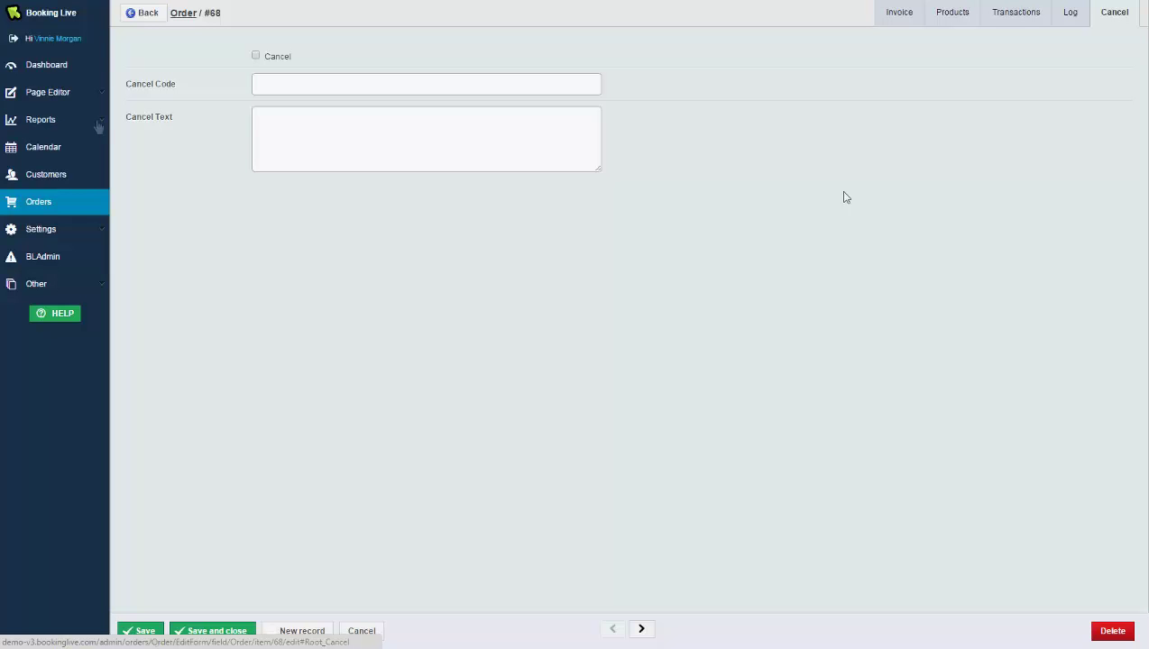
{"action": "left_click", "coordinate": [98, 127]}
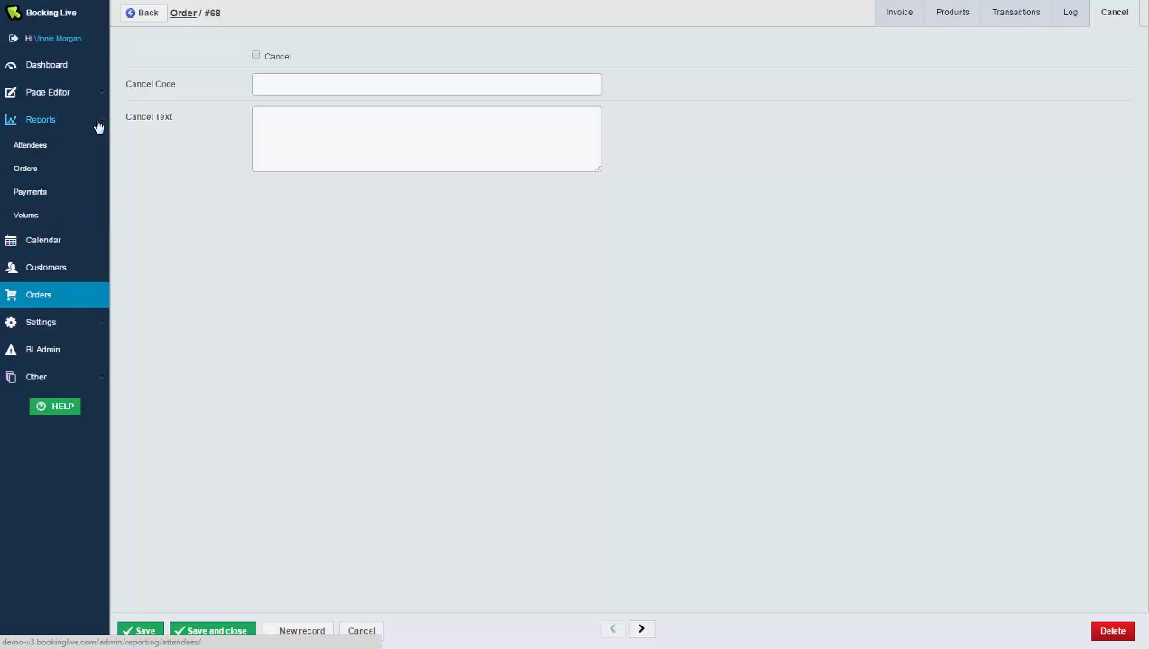
Open the Attendees report and set its range to Year to Date (1 Jan–3 Sep 2015).
{"action": "left_click", "coordinate": [38, 146]}
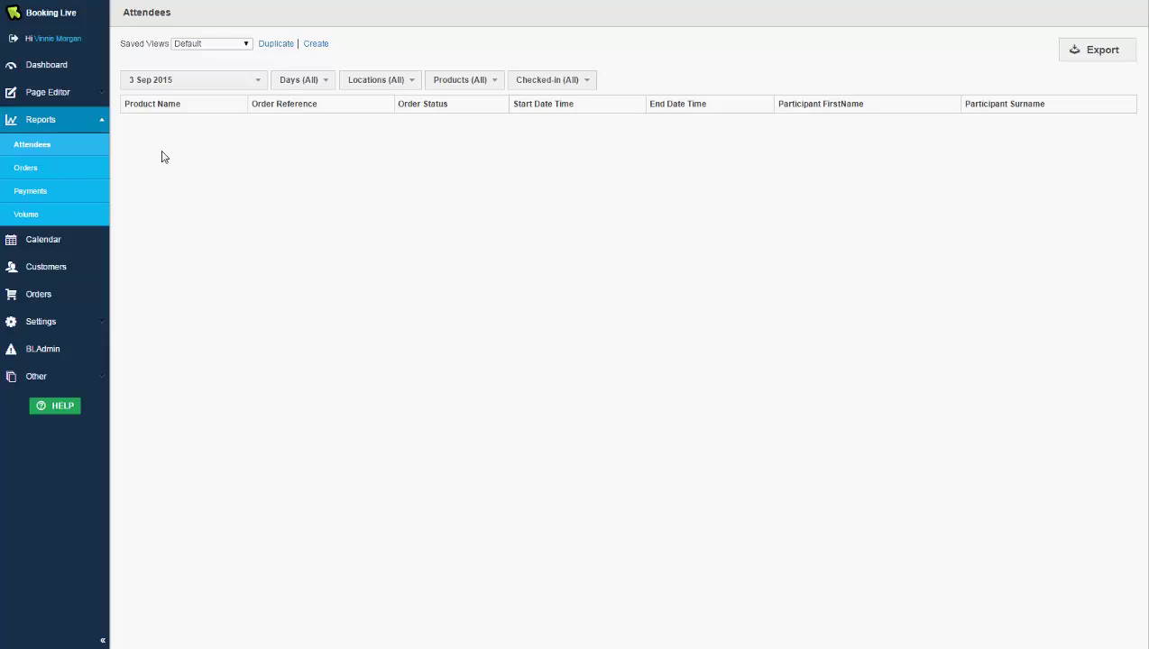
{"action": "left_click", "coordinate": [241, 82]}
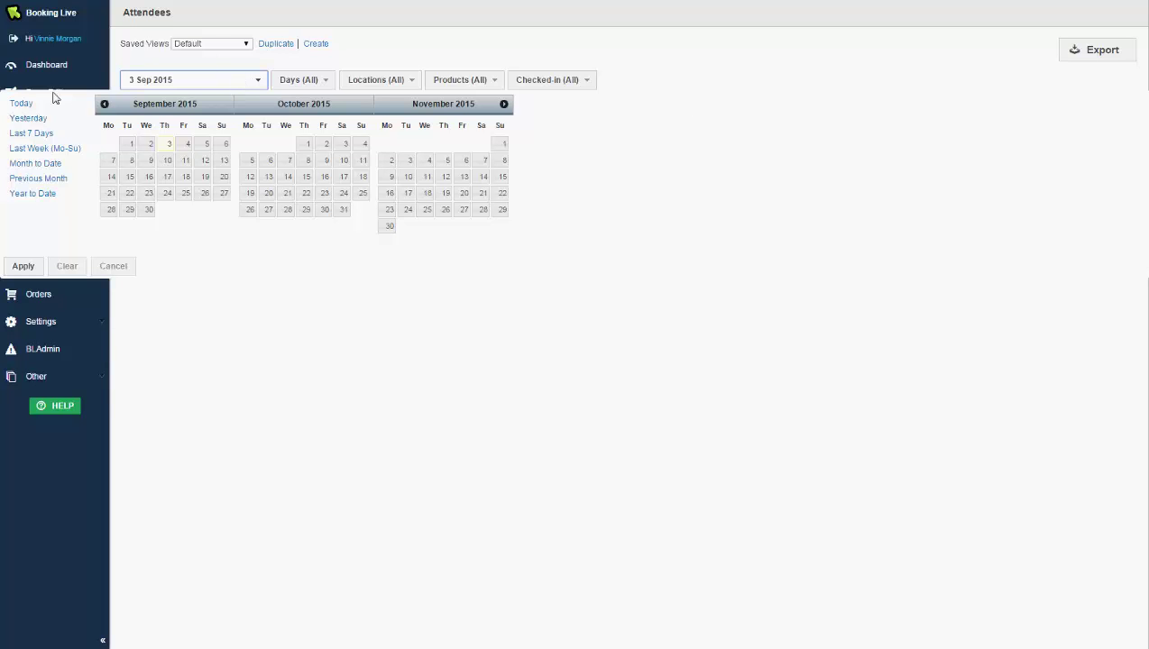
{"action": "left_click", "coordinate": [37, 195]}
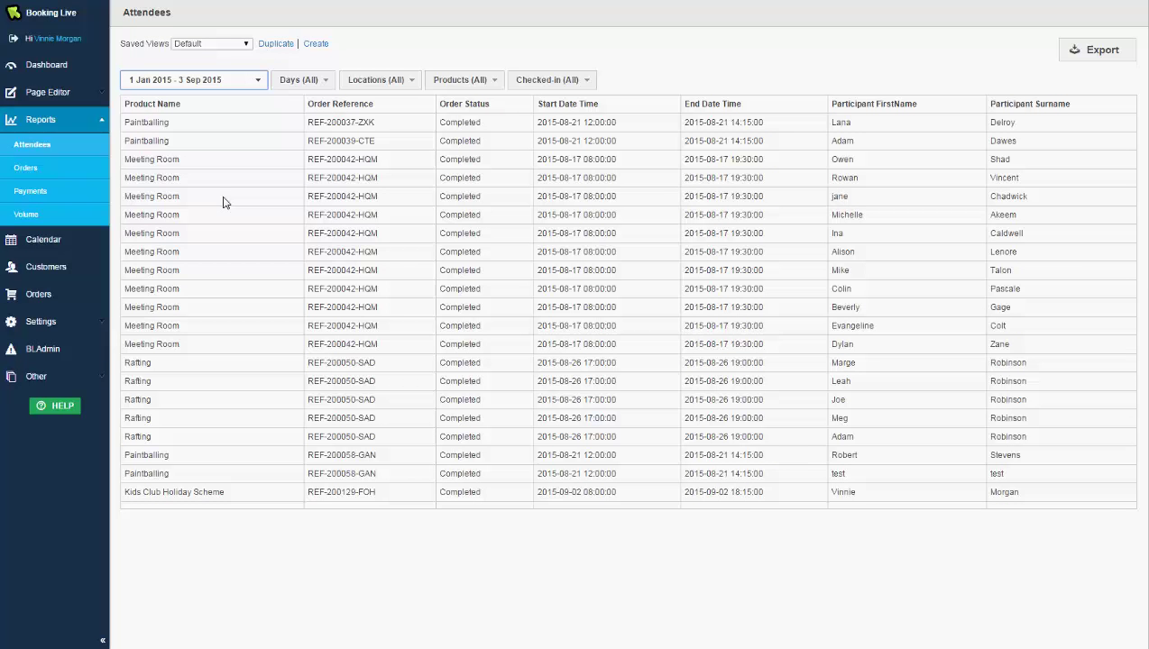
Look through the Days and Products filters and the Export formats without changing them.
{"action": "left_click", "coordinate": [309, 86]}
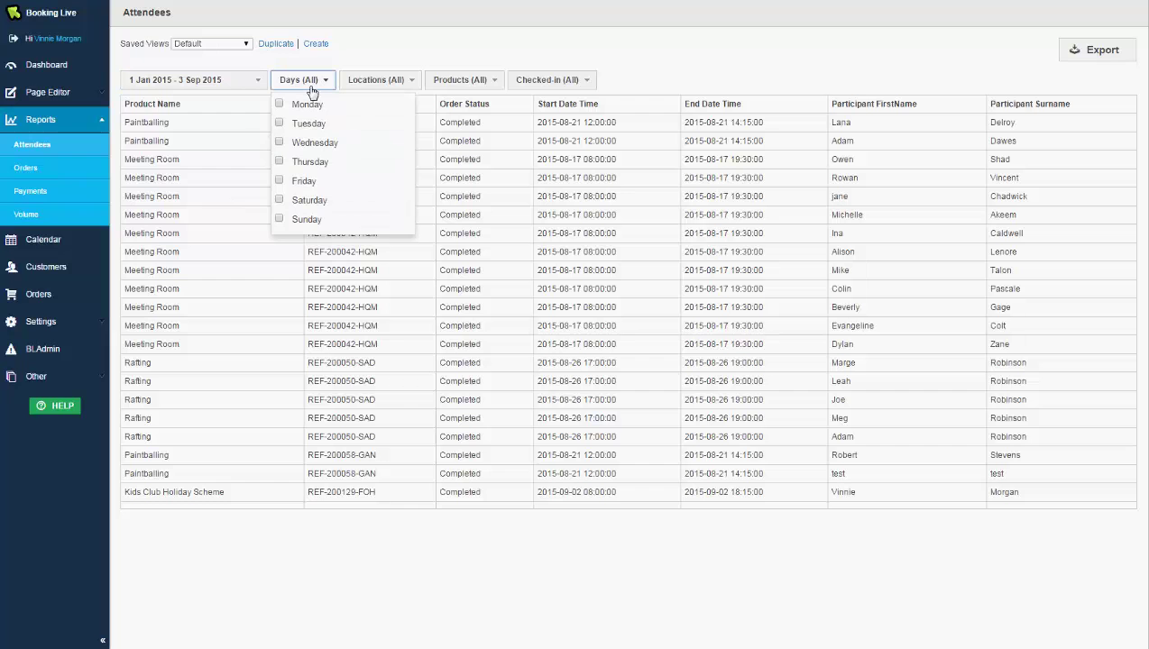
{"action": "left_click", "coordinate": [310, 85]}
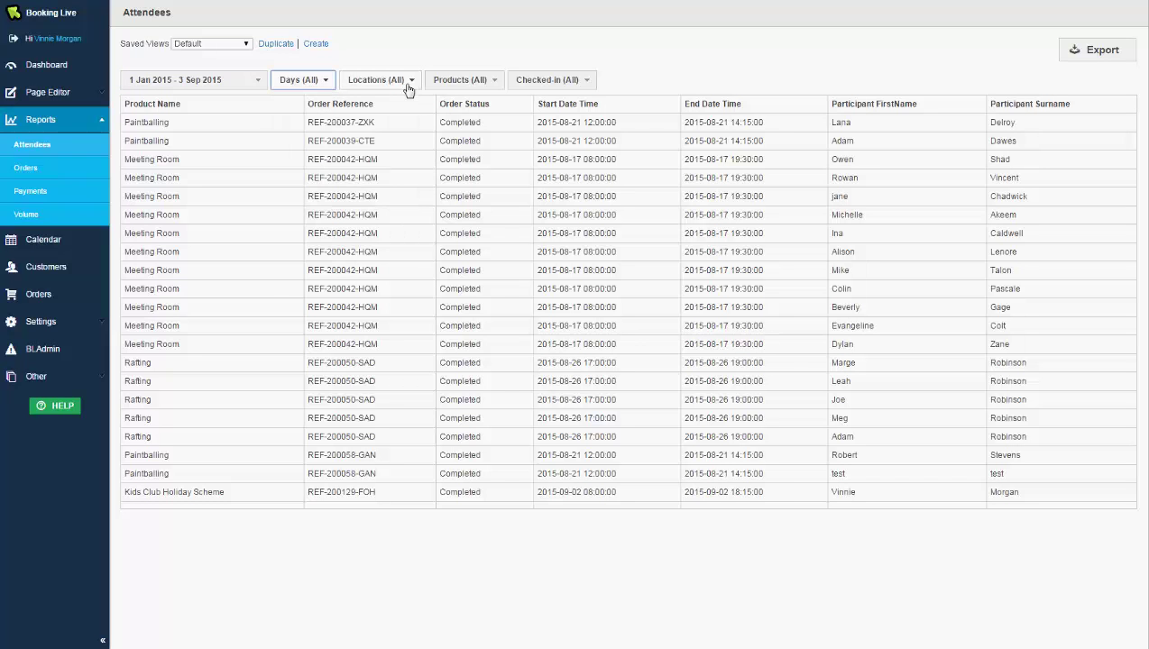
{"action": "left_click", "coordinate": [468, 84]}
{"action": "left_click", "coordinate": [471, 82]}
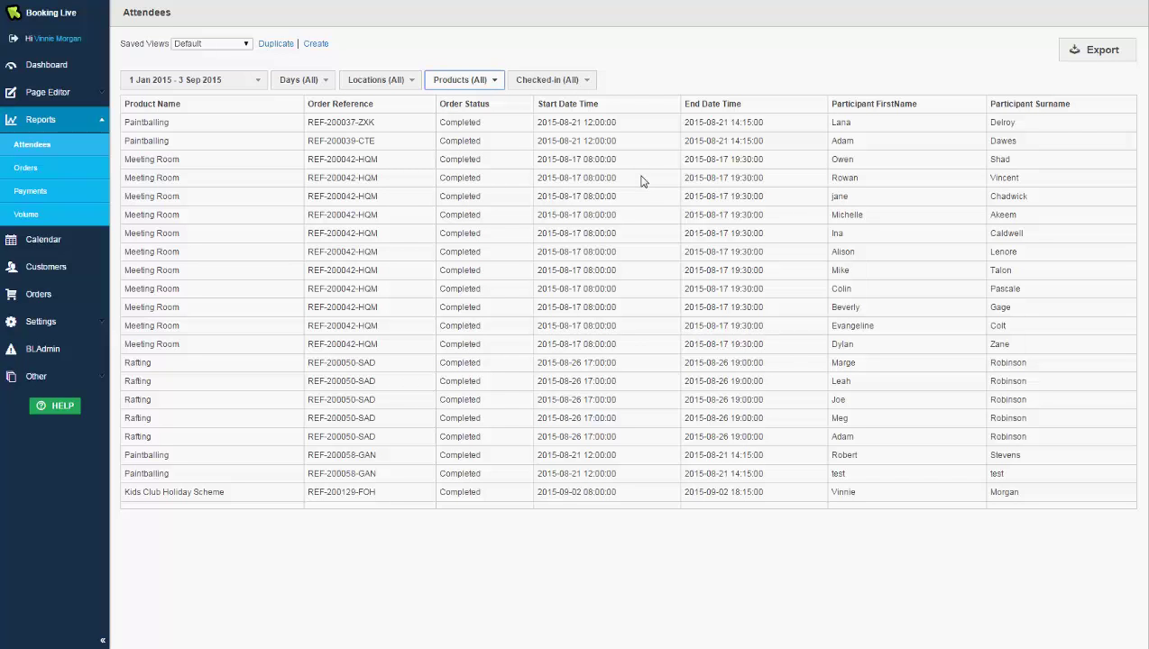
{"action": "left_click", "coordinate": [1076, 53]}
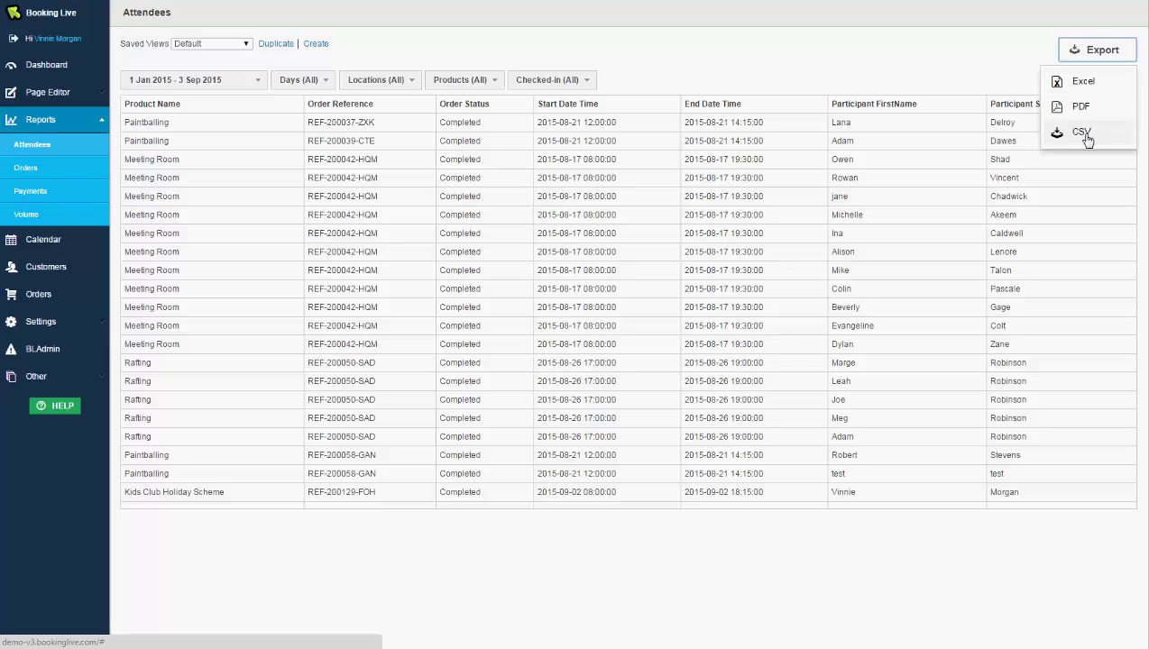
{"action": "left_click", "coordinate": [1075, 51]}
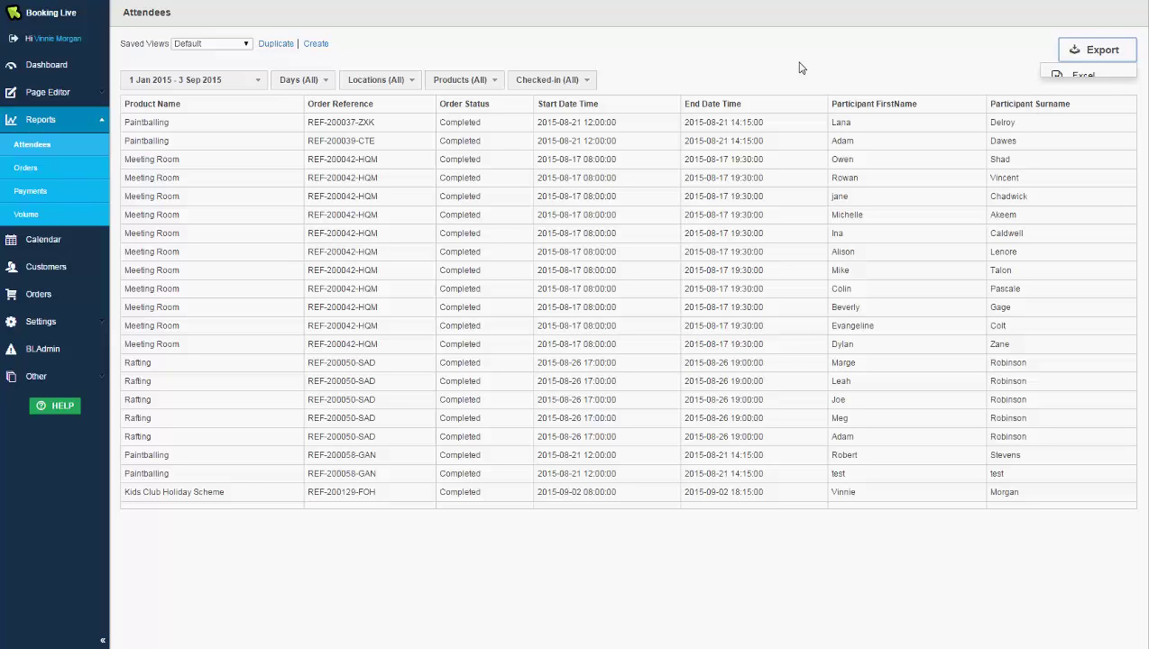
{"action": "left_click", "coordinate": [266, 45]}
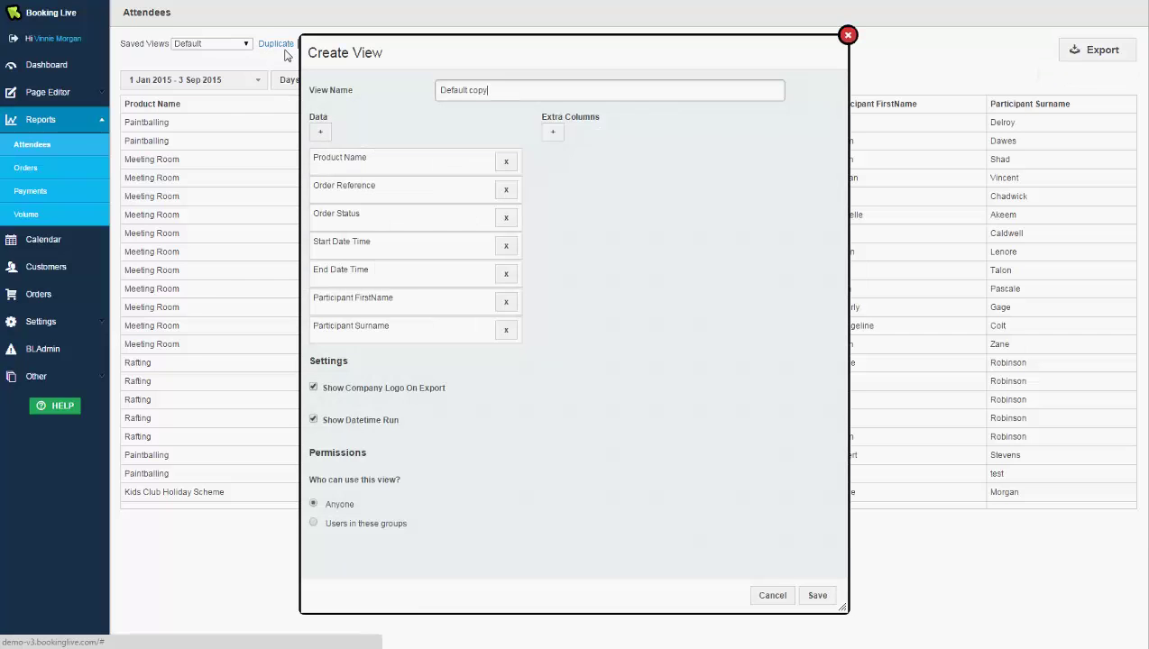
{"action": "left_click", "coordinate": [330, 133]}
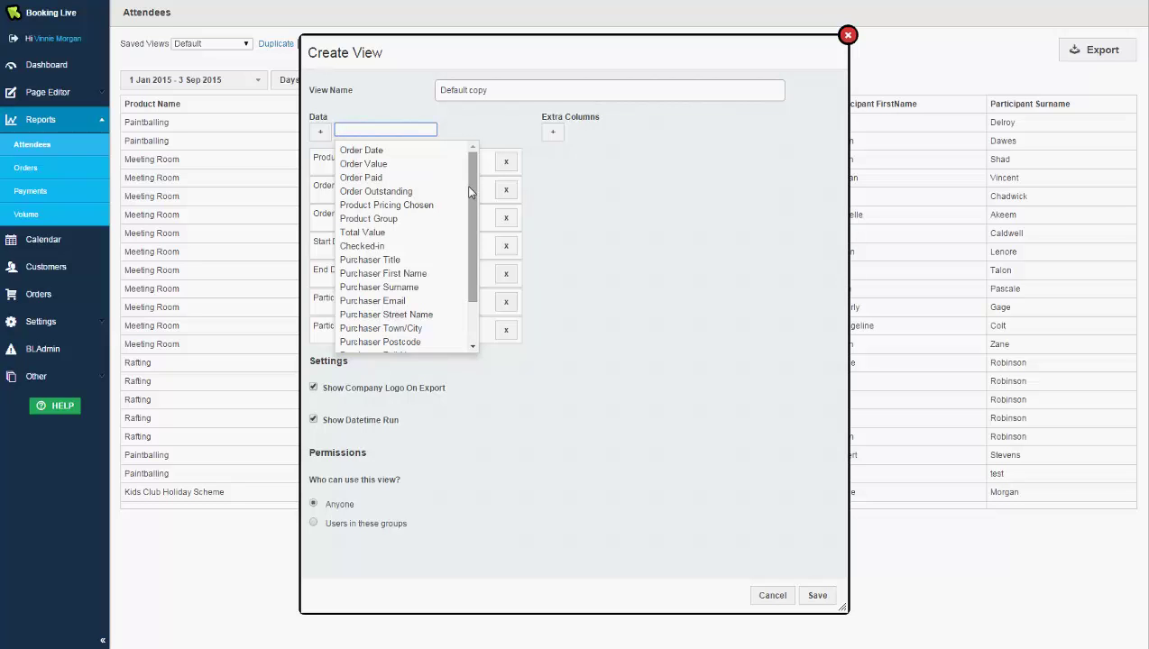
{"action": "left_click", "coordinate": [412, 233]}
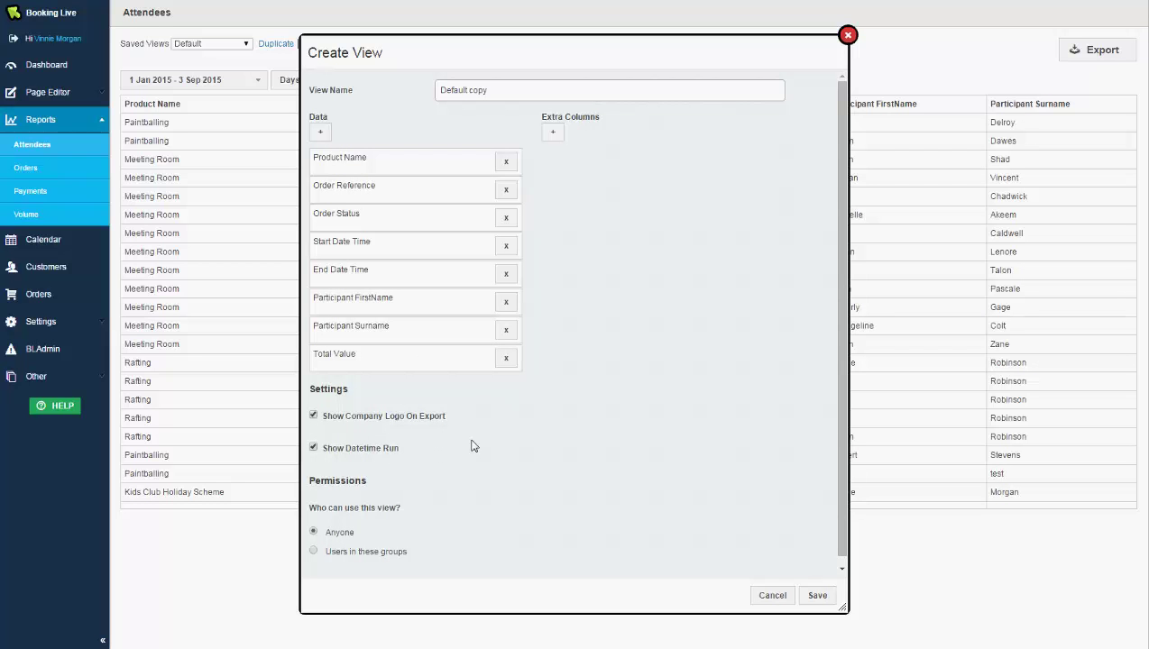
{"action": "left_click", "coordinate": [555, 132]}
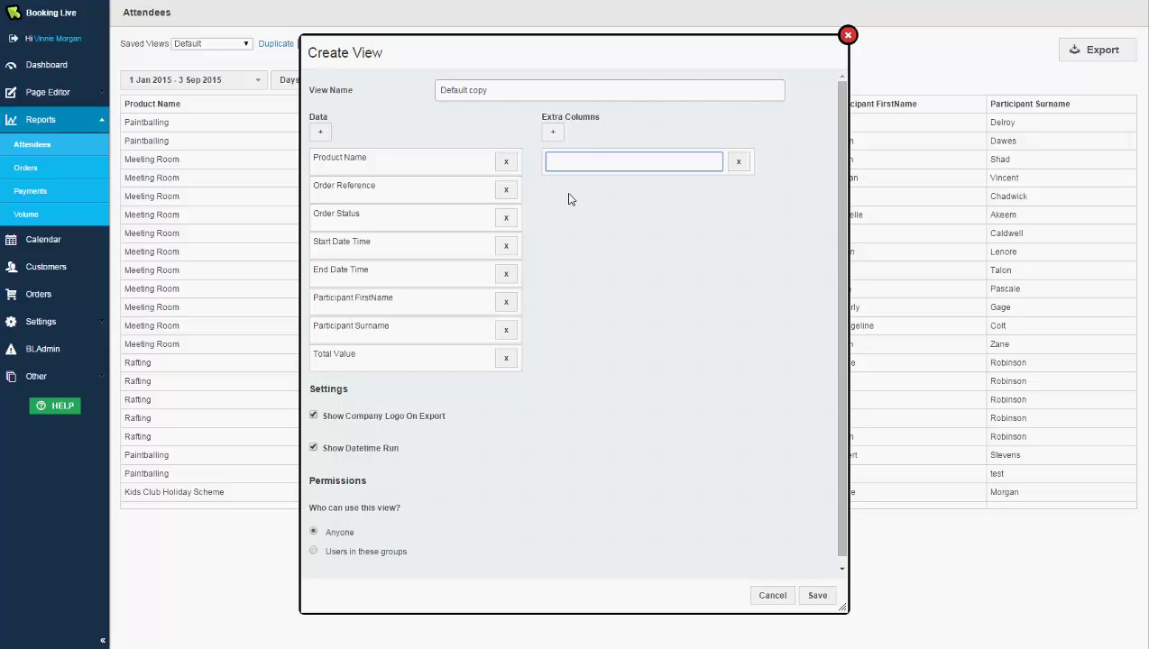
{"action": "left_click", "coordinate": [777, 599]}
{"action": "left_click", "coordinate": [217, 45]}
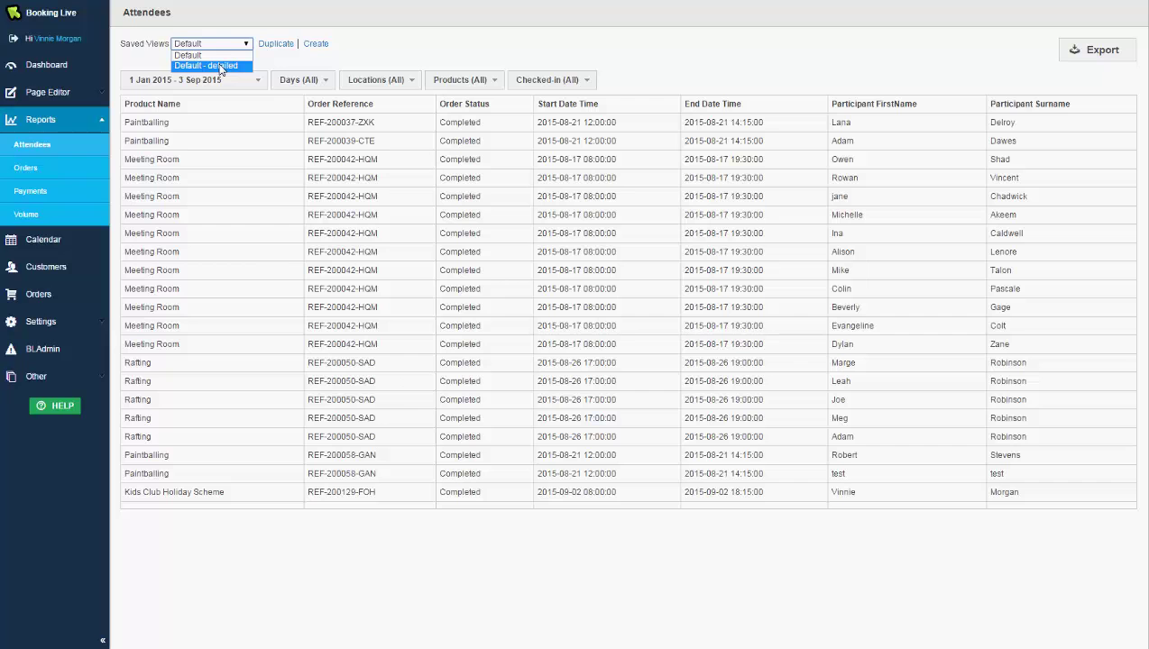
Apply the 'Default - detailed' saved view, then show the Page Editor's Pages tree.
{"action": "left_click", "coordinate": [220, 66]}
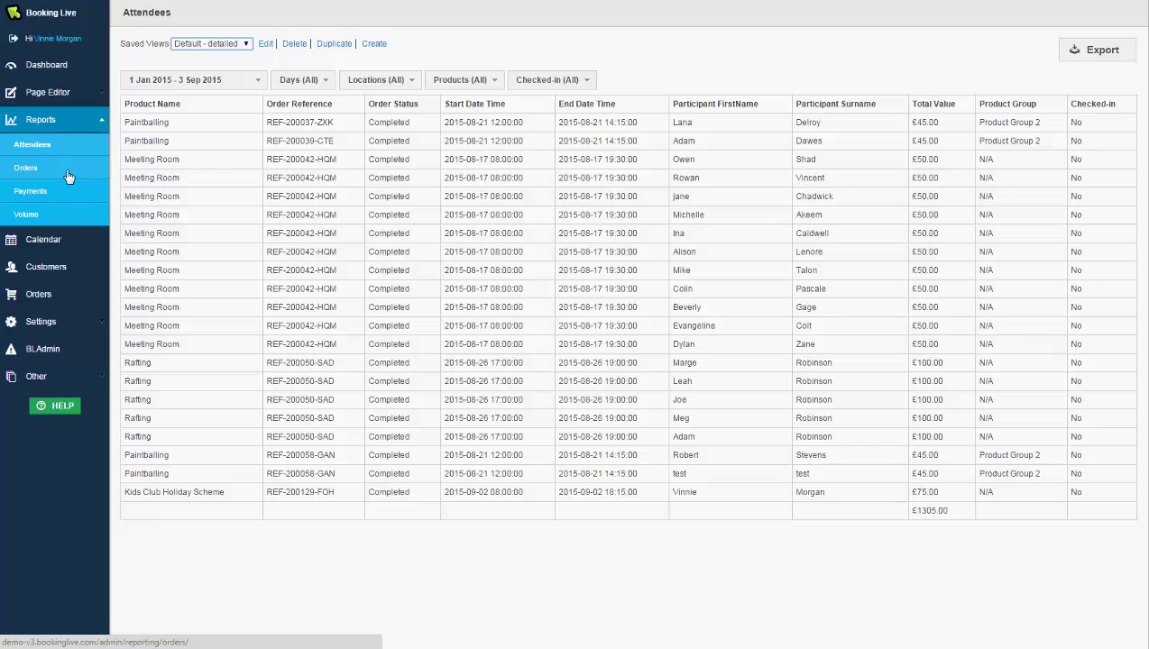
{"action": "left_click", "coordinate": [76, 94]}
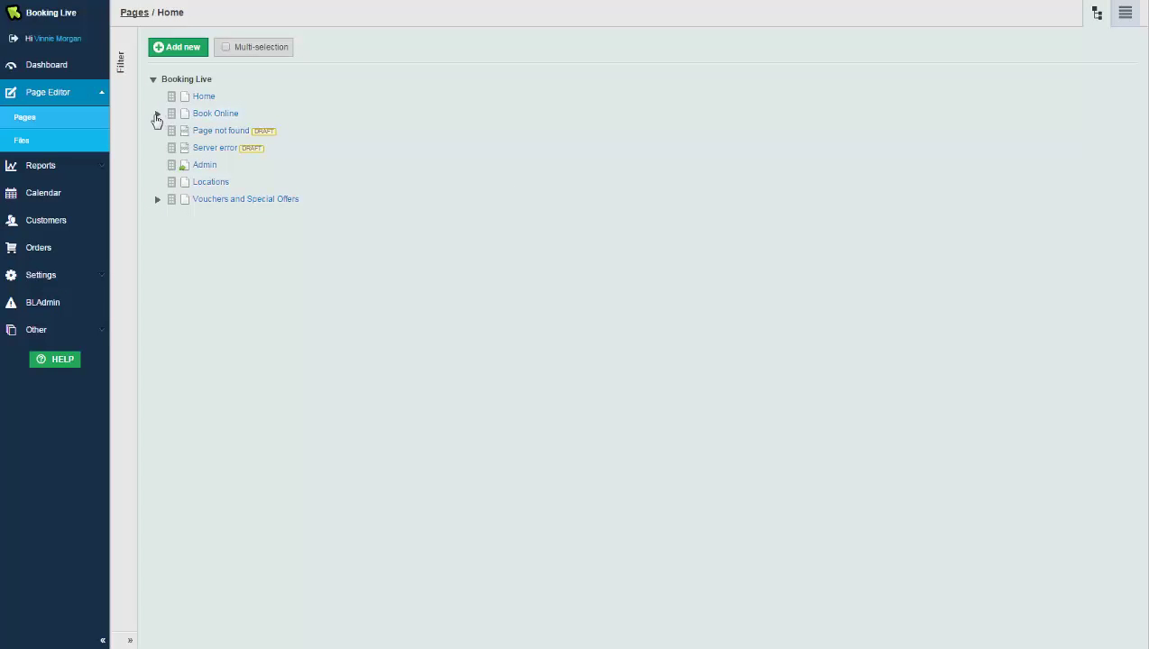
Open the Paintballing page under Book Online, reviewing its layout choices and preview device sizes.
{"action": "left_click", "coordinate": [157, 114]}
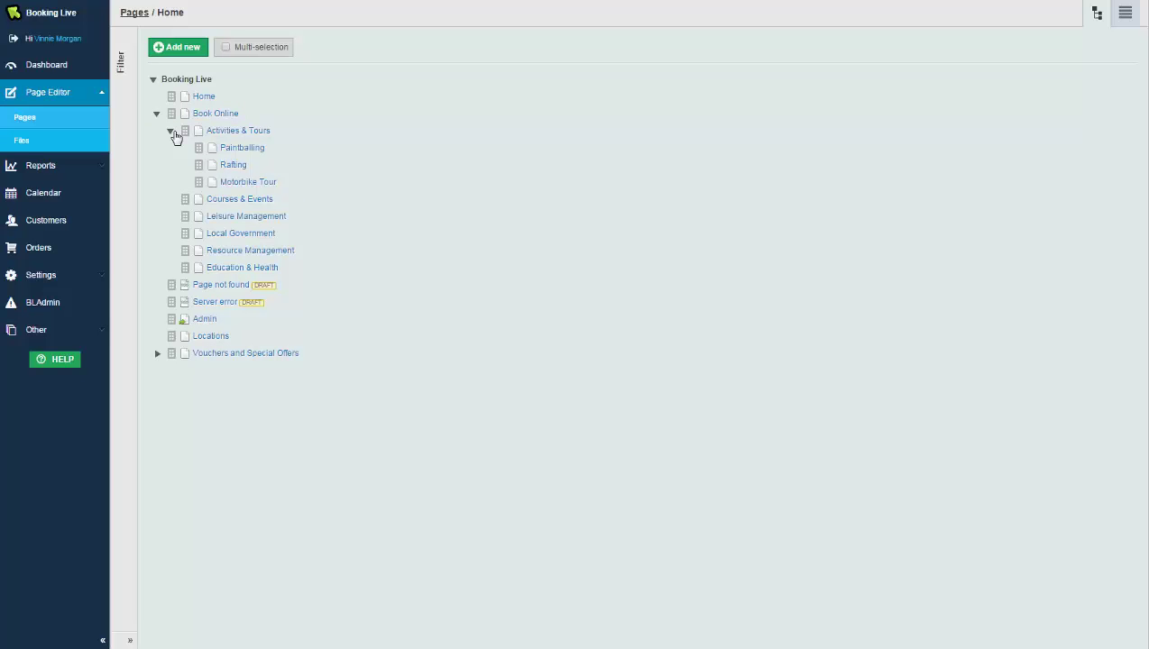
{"action": "left_click", "coordinate": [232, 150]}
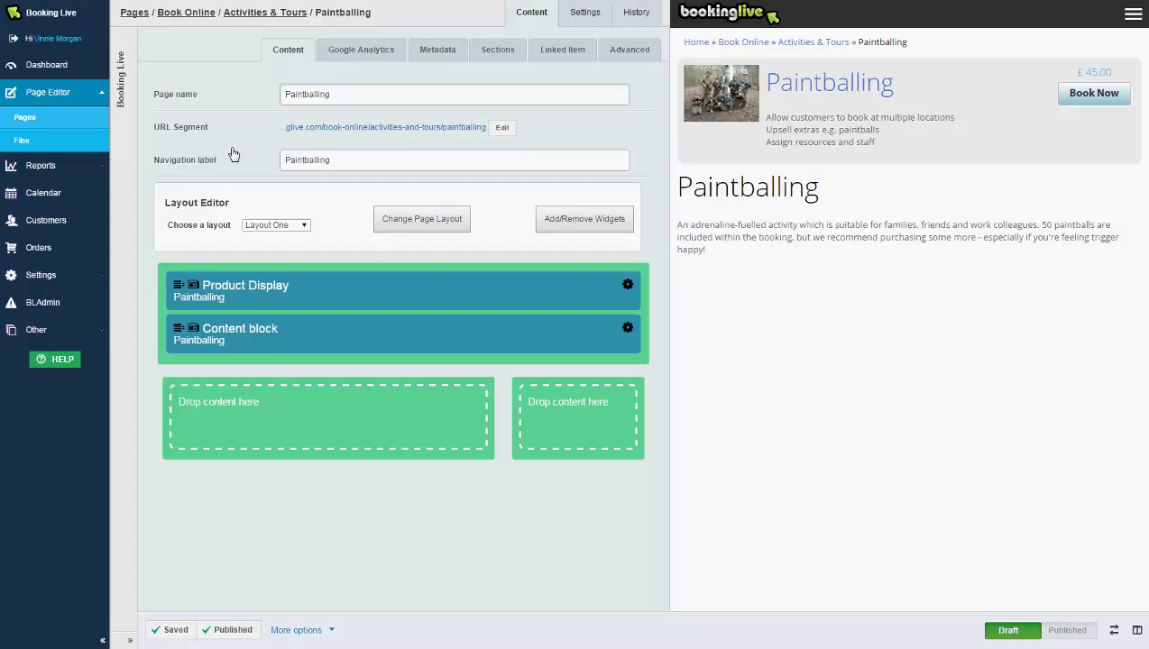
{"action": "left_click", "coordinate": [282, 227]}
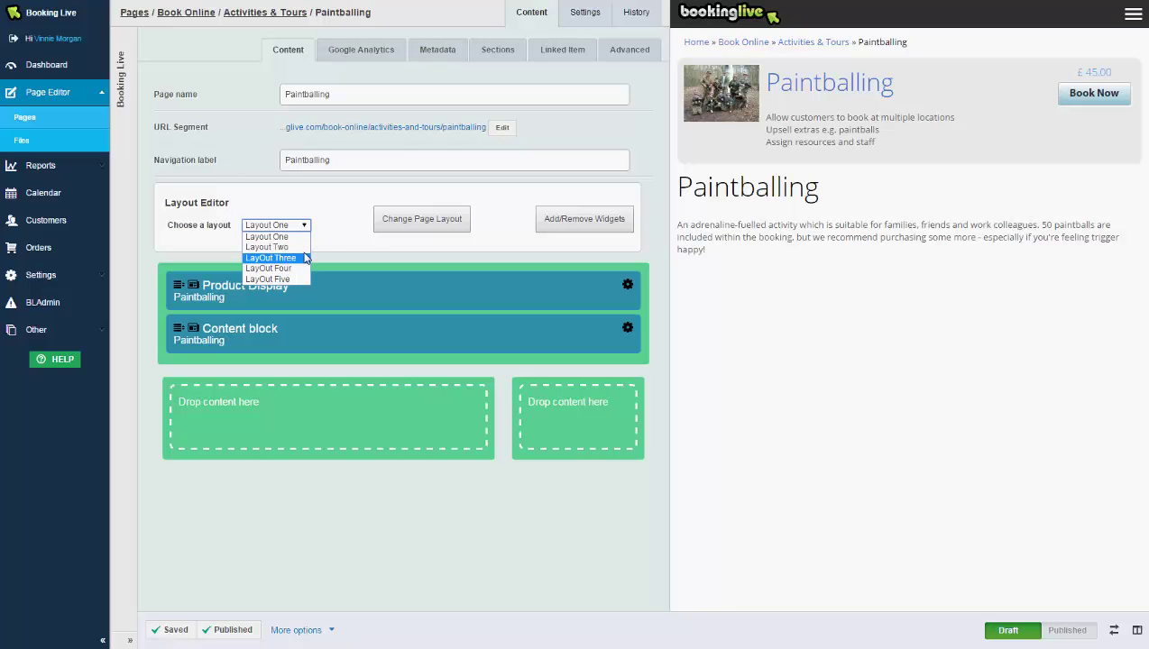
{"action": "left_click", "coordinate": [343, 236]}
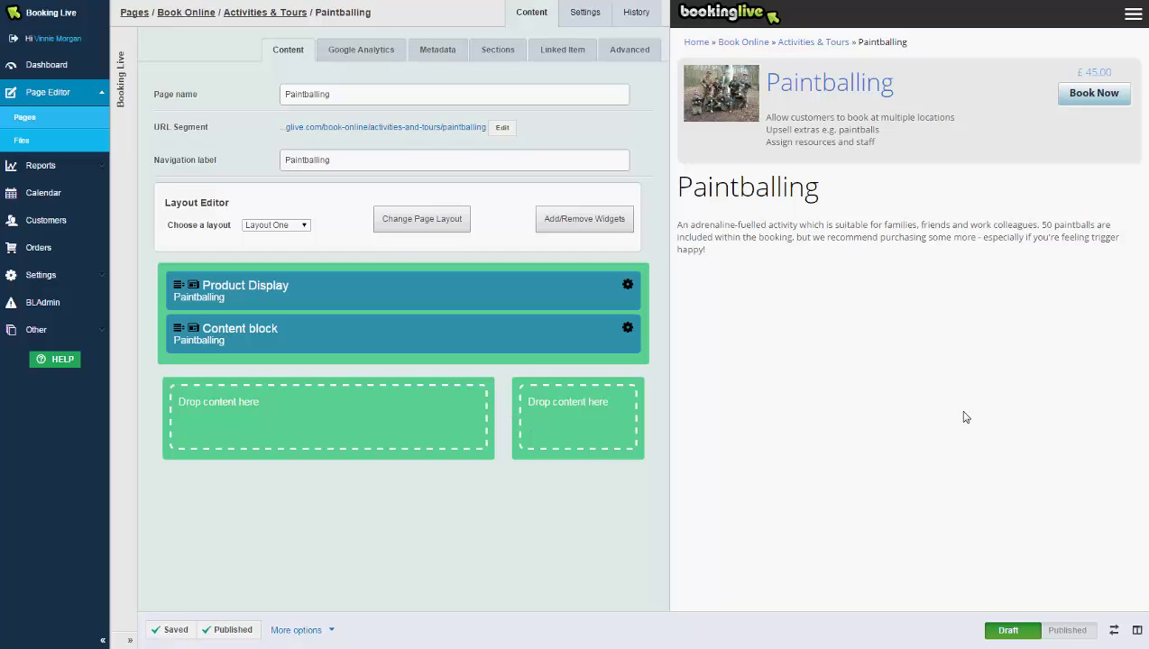
{"action": "left_click", "coordinate": [1116, 632]}
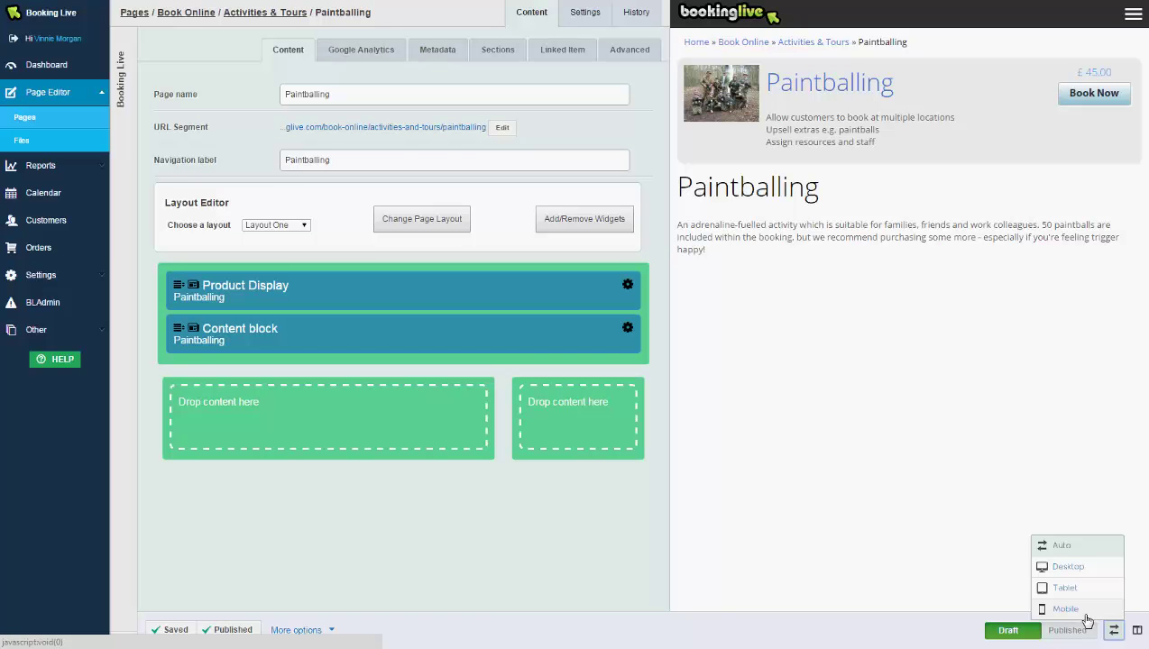
Drop a Twitter Feed widget into the left content area, leaving its settings unsaved.
{"action": "left_click", "coordinate": [619, 233]}
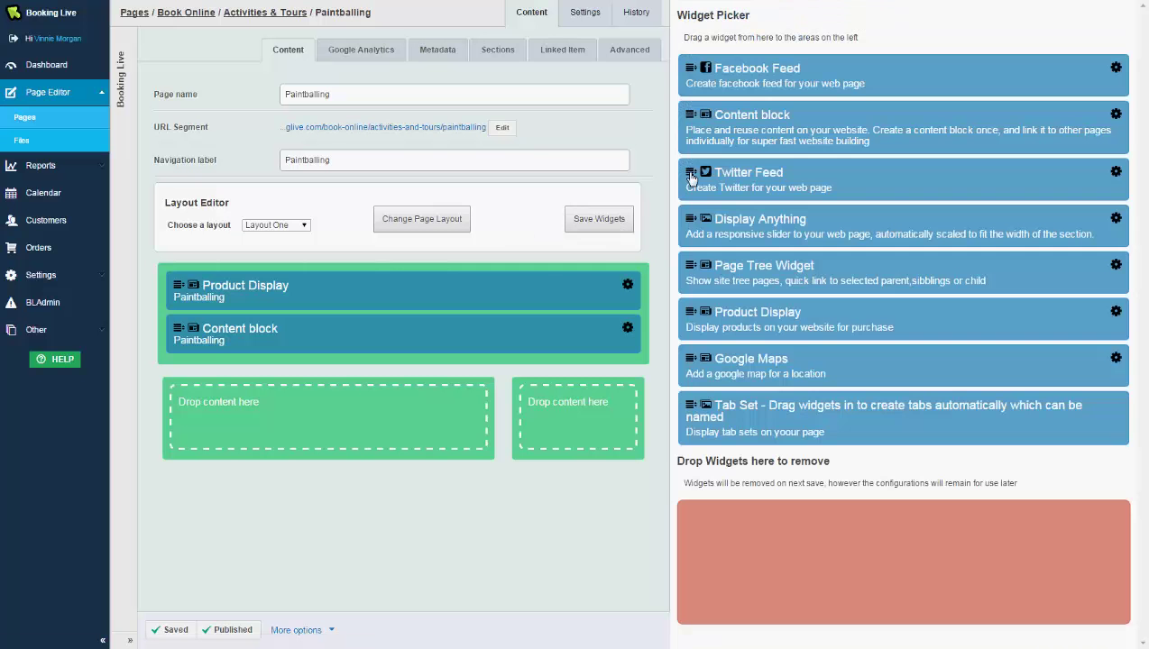
{"action": "left_click_drag", "start_coordinate": [692, 178], "coordinate": [325, 427]}
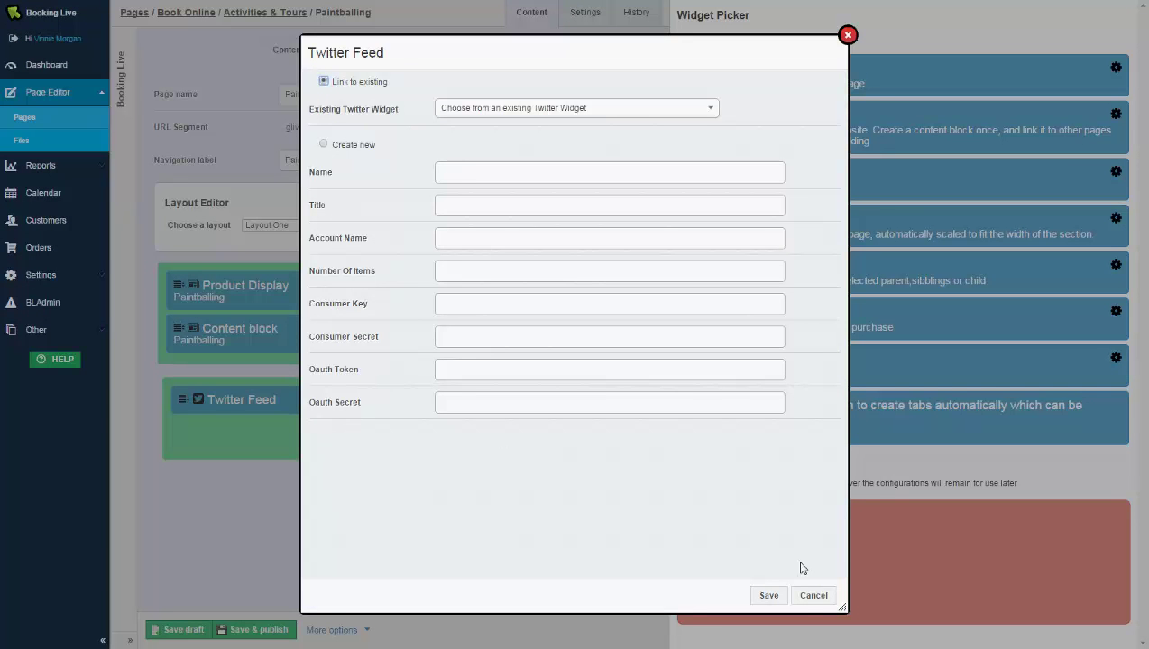
{"action": "left_click", "coordinate": [811, 597]}
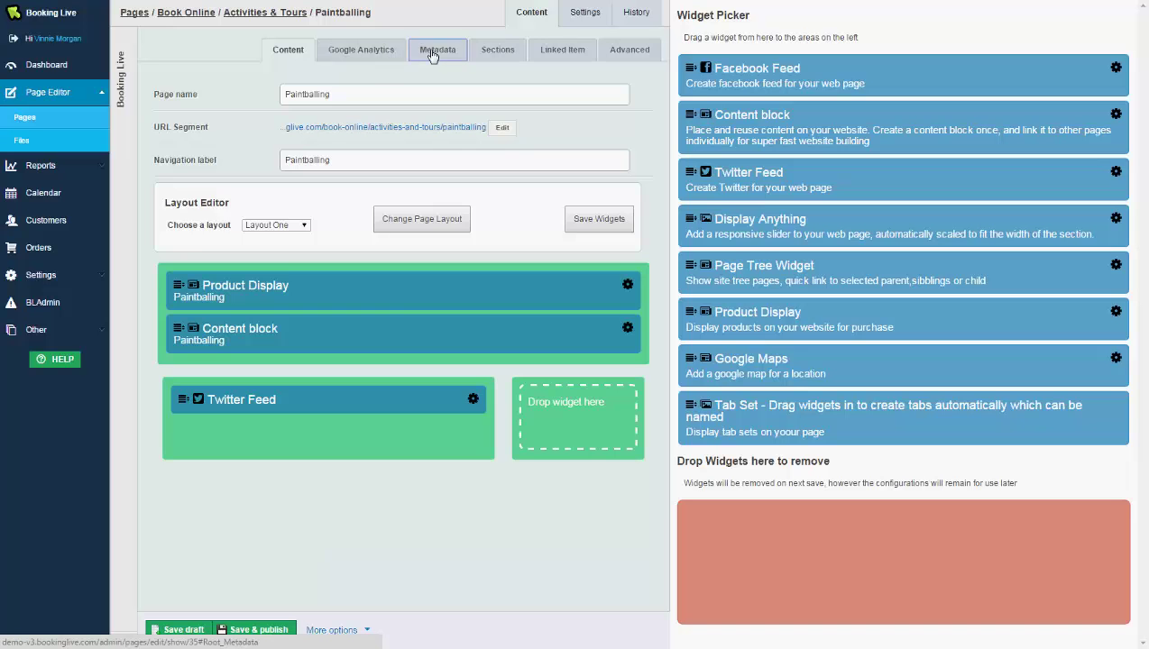
Check the Paintballing page's Metadata and History tabs, then go to Settings > General Settings.
{"action": "left_click", "coordinate": [432, 51]}
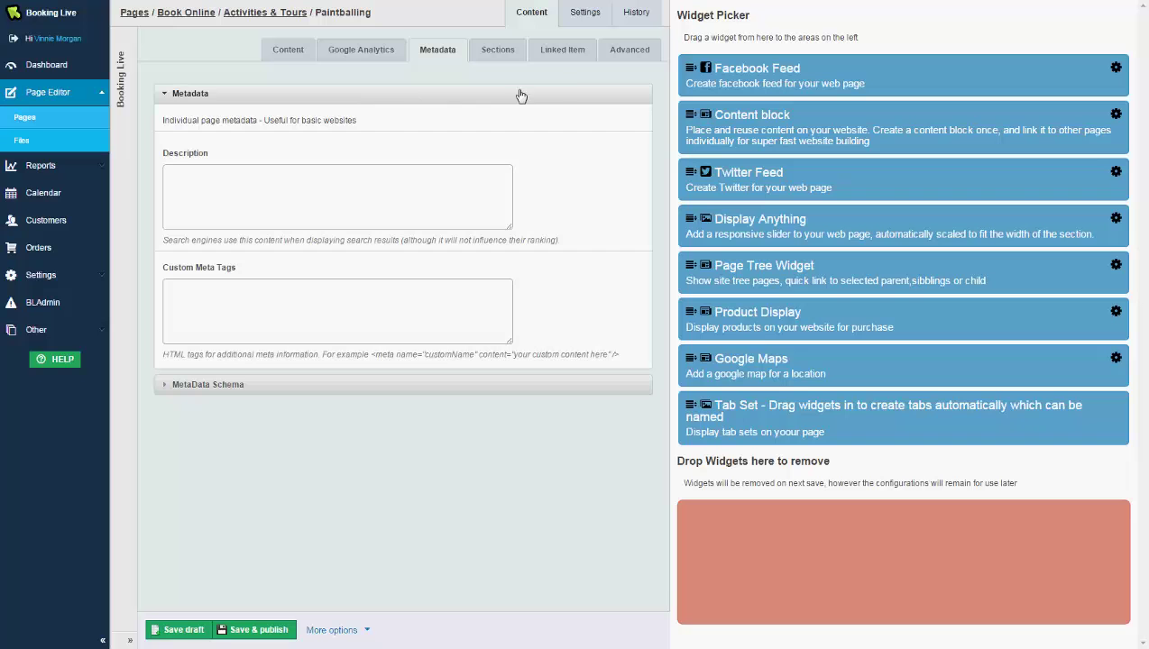
{"action": "left_click", "coordinate": [622, 23]}
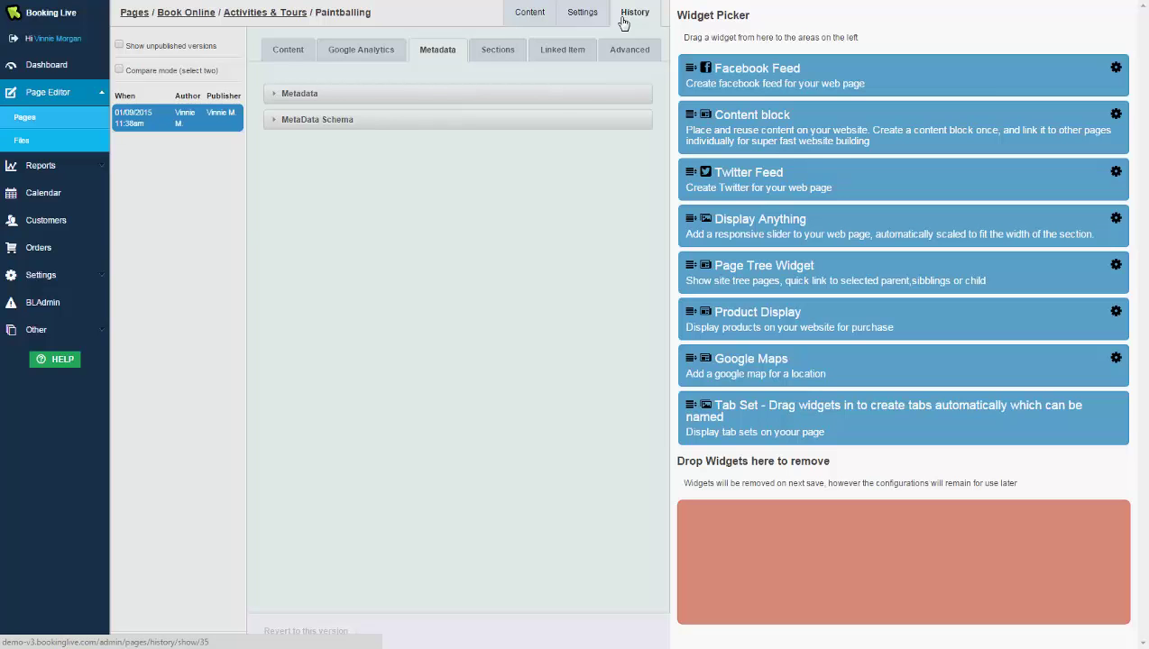
{"action": "left_click", "coordinate": [96, 282]}
{"action": "left_click", "coordinate": [56, 303]}
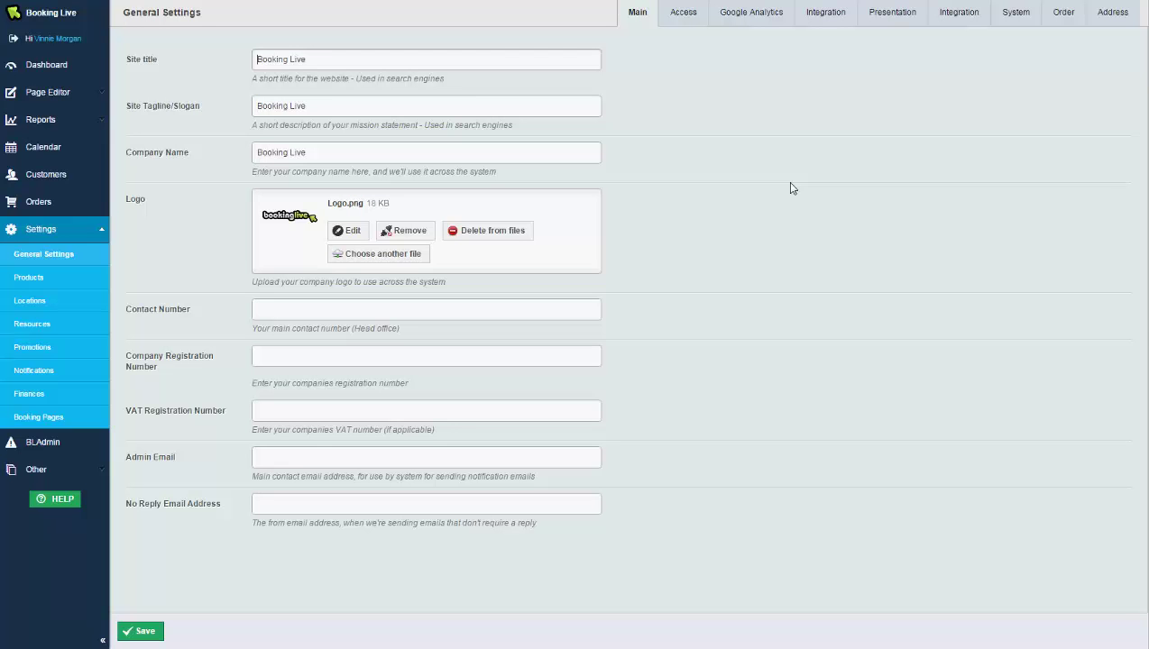
Look over the Presentation and Cookie Bar settings, then open Settings > Products.
{"action": "left_click", "coordinate": [902, 15]}
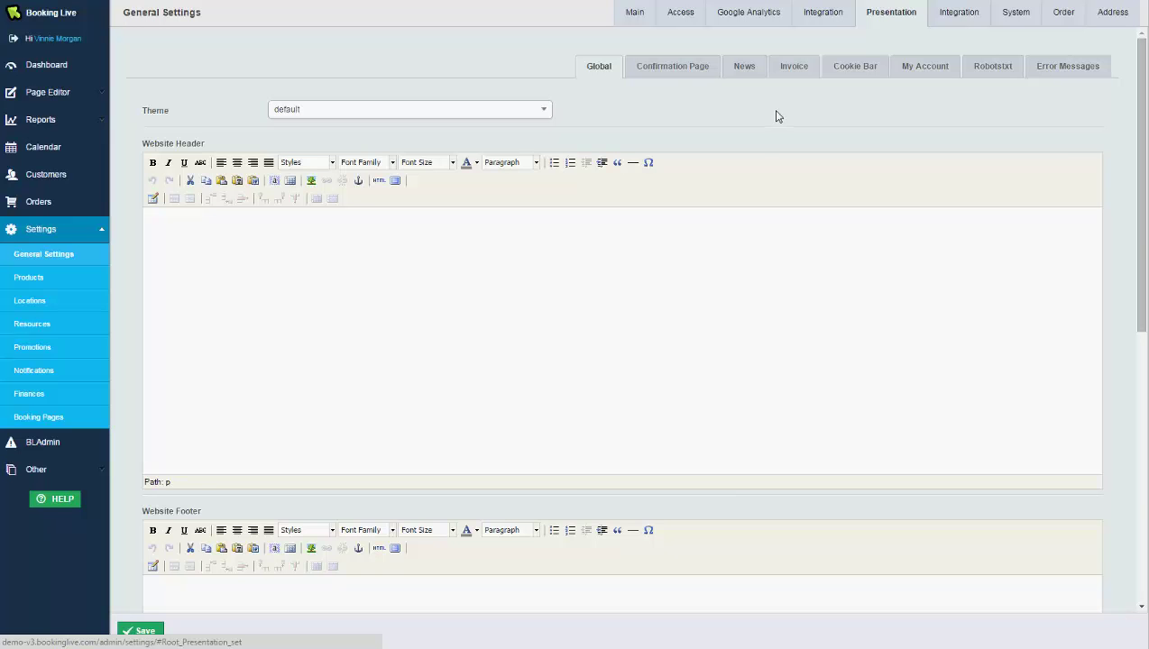
{"action": "left_click", "coordinate": [855, 68]}
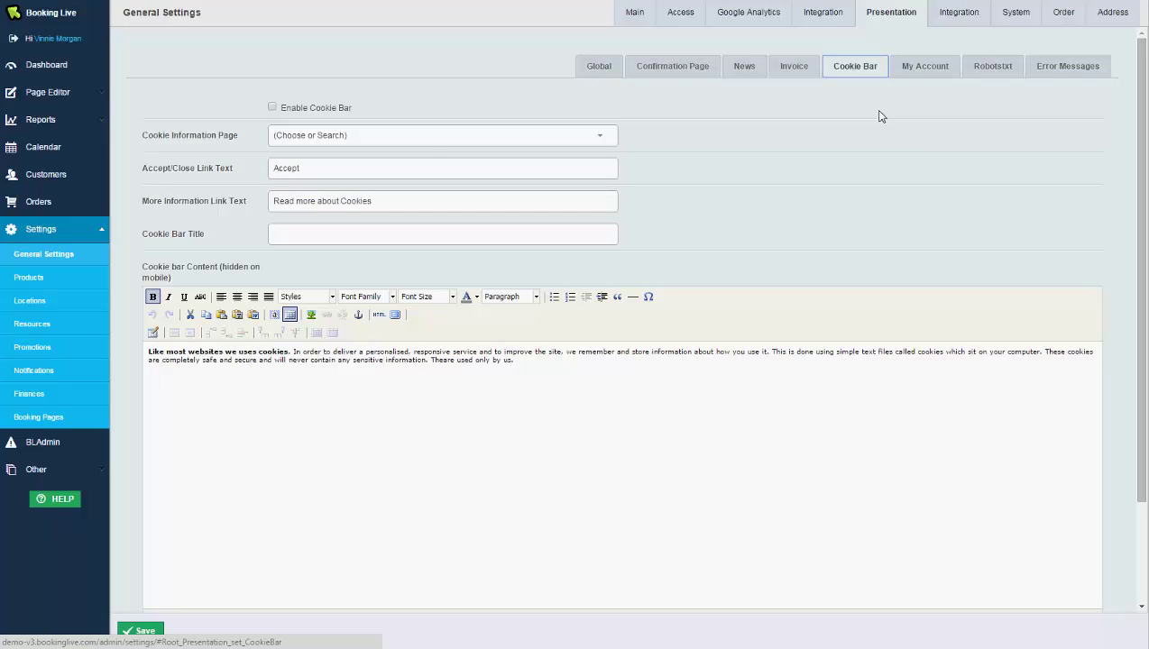
{"action": "left_click", "coordinate": [72, 281]}
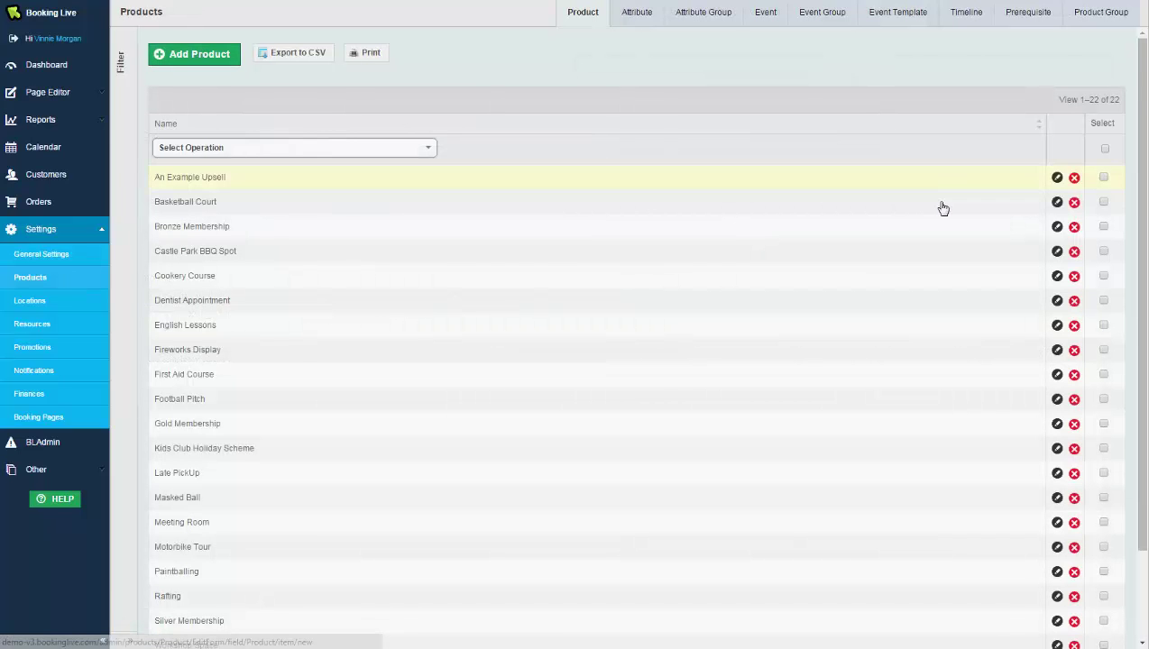
Edit the Basketball Court product from the Products list.
{"action": "left_click", "coordinate": [1057, 203]}
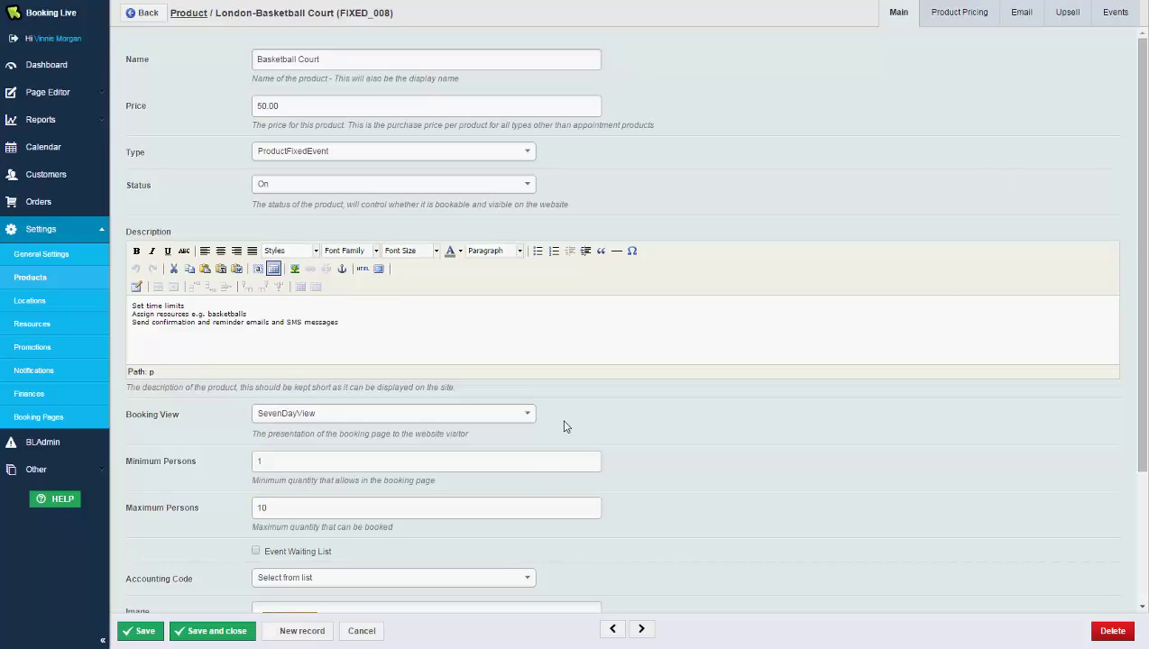
Keep SevenDayView as booking view, check the Template Set options, then open the Events calendar.
{"action": "left_click", "coordinate": [509, 420]}
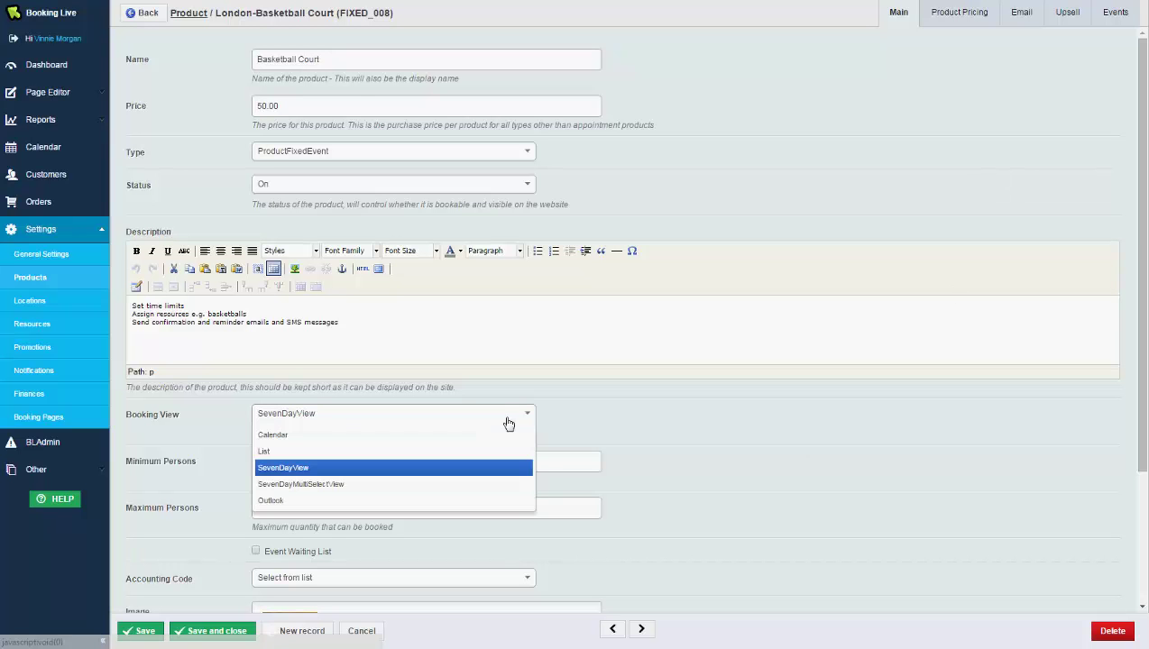
{"action": "left_click", "coordinate": [825, 450]}
{"action": "scroll", "coordinate": [682, 464], "scroll_direction": "down", "scroll_amount": 3}
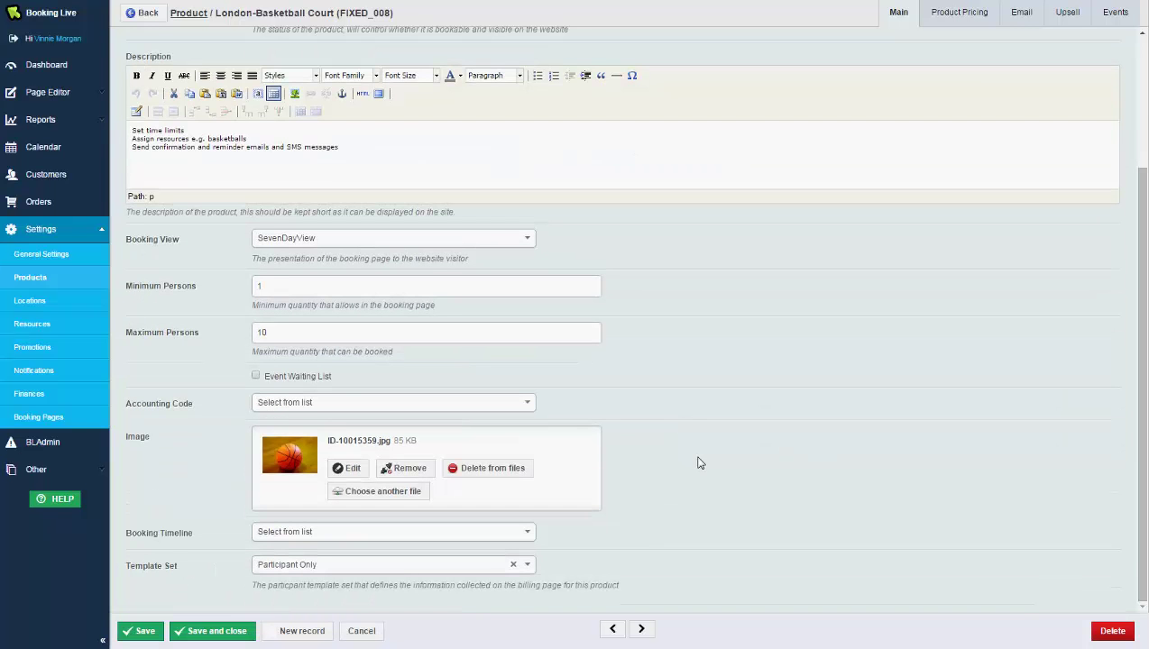
{"action": "left_click", "coordinate": [442, 567]}
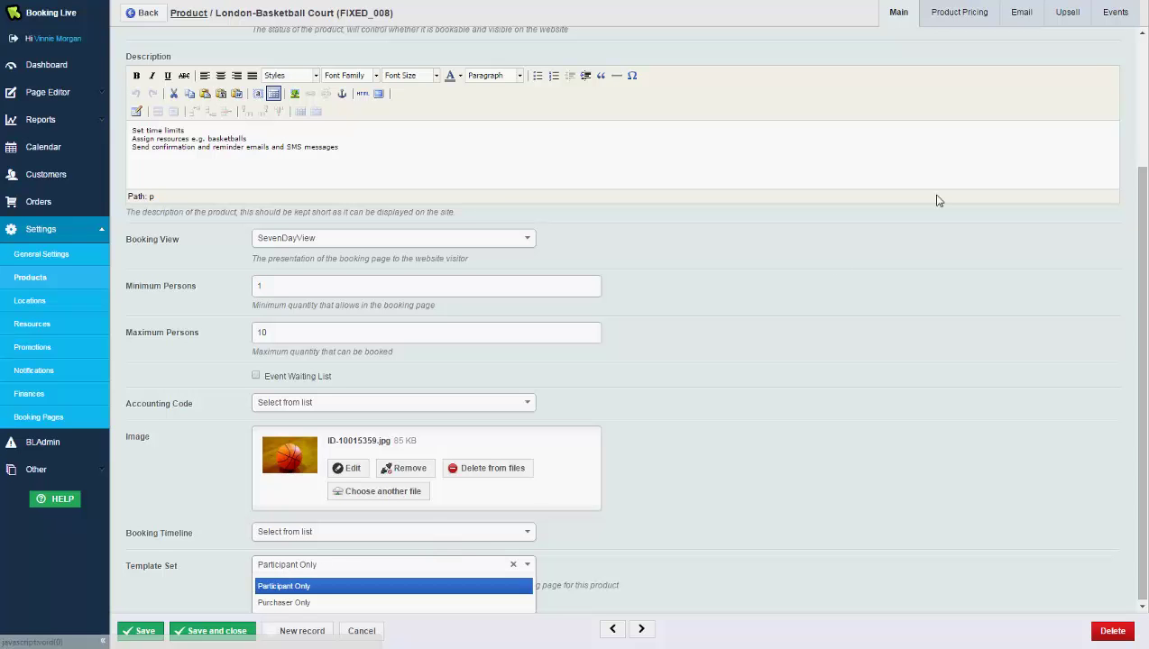
{"action": "left_click", "coordinate": [1115, 20]}
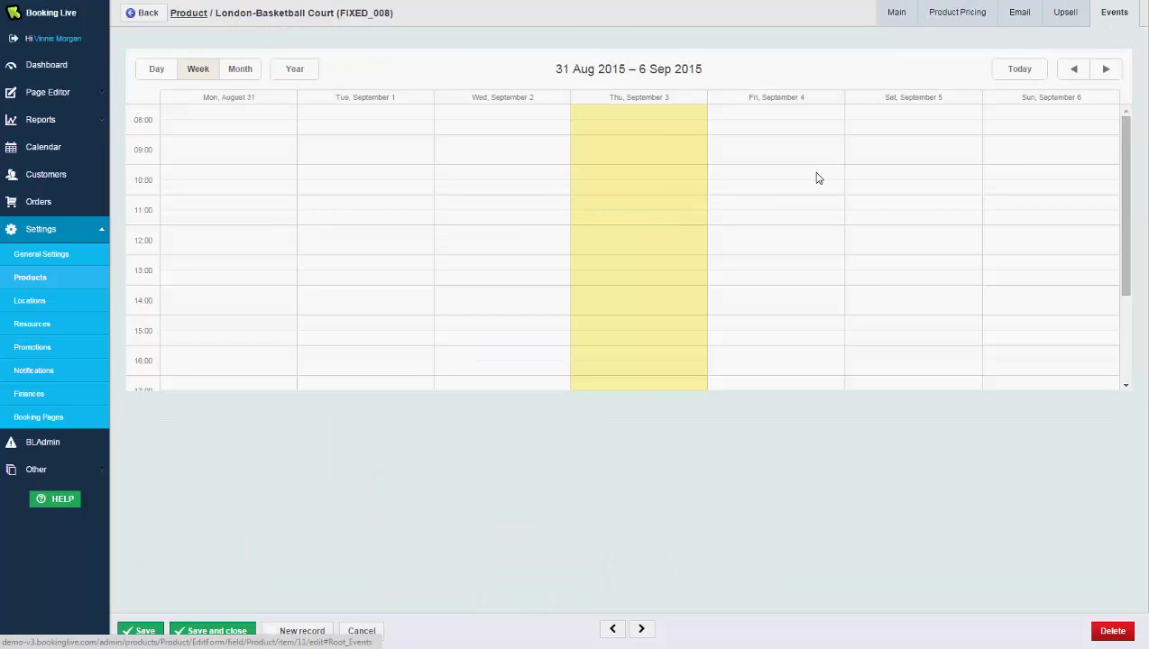
Create a Friday 4 September session with capacity 20, location Bristol and one assigned staff member.
{"action": "left_click", "coordinate": [725, 201]}
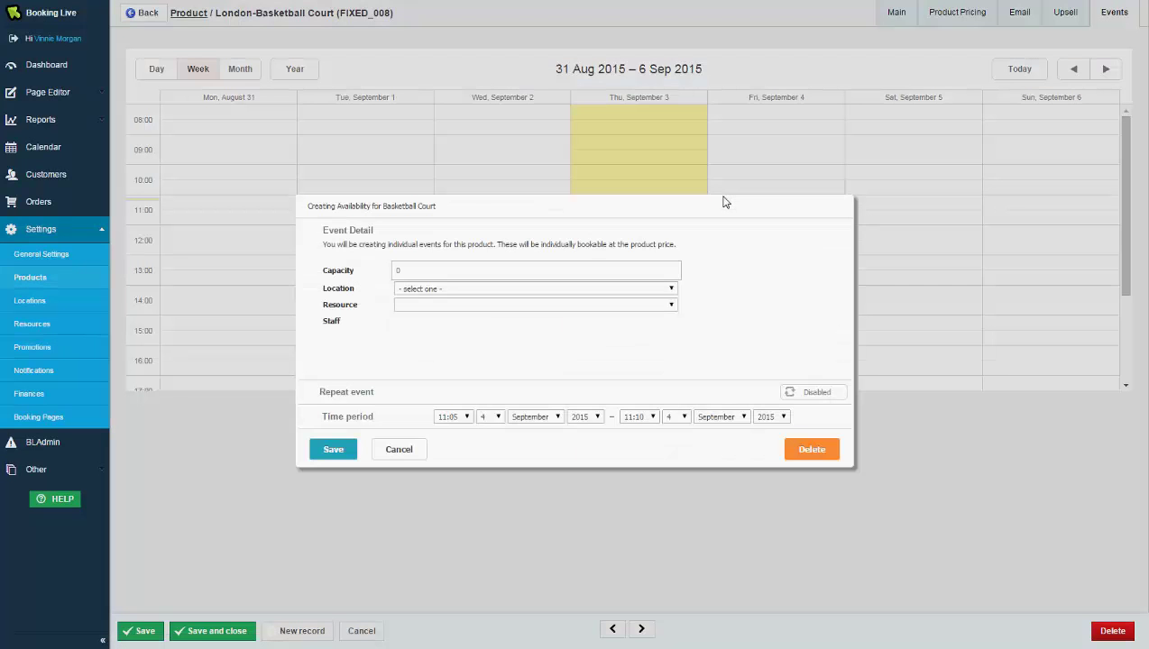
{"action": "left_click", "coordinate": [452, 270]}
{"action": "type", "text": "20"}
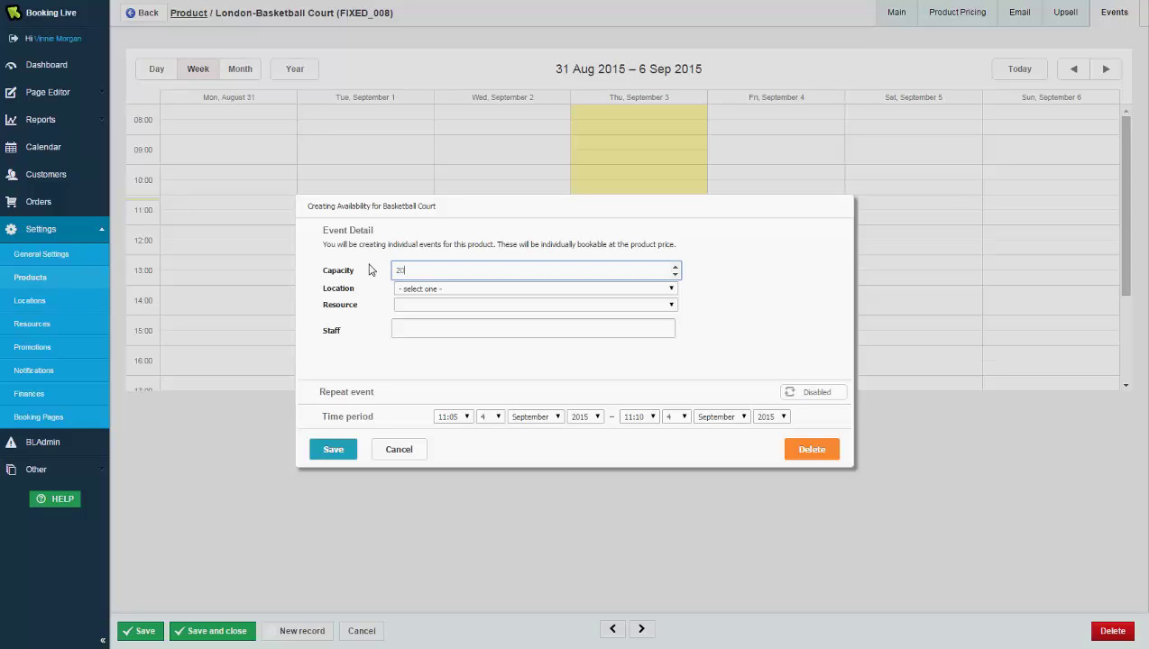
{"action": "left_click", "coordinate": [424, 290]}
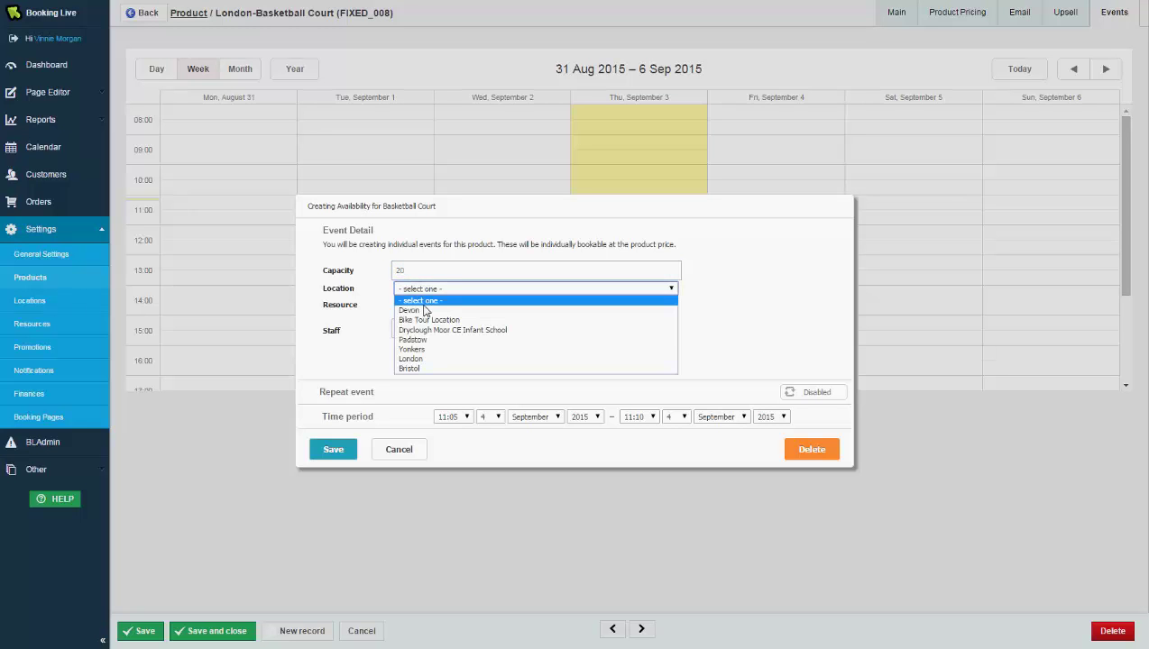
{"action": "left_click", "coordinate": [424, 369]}
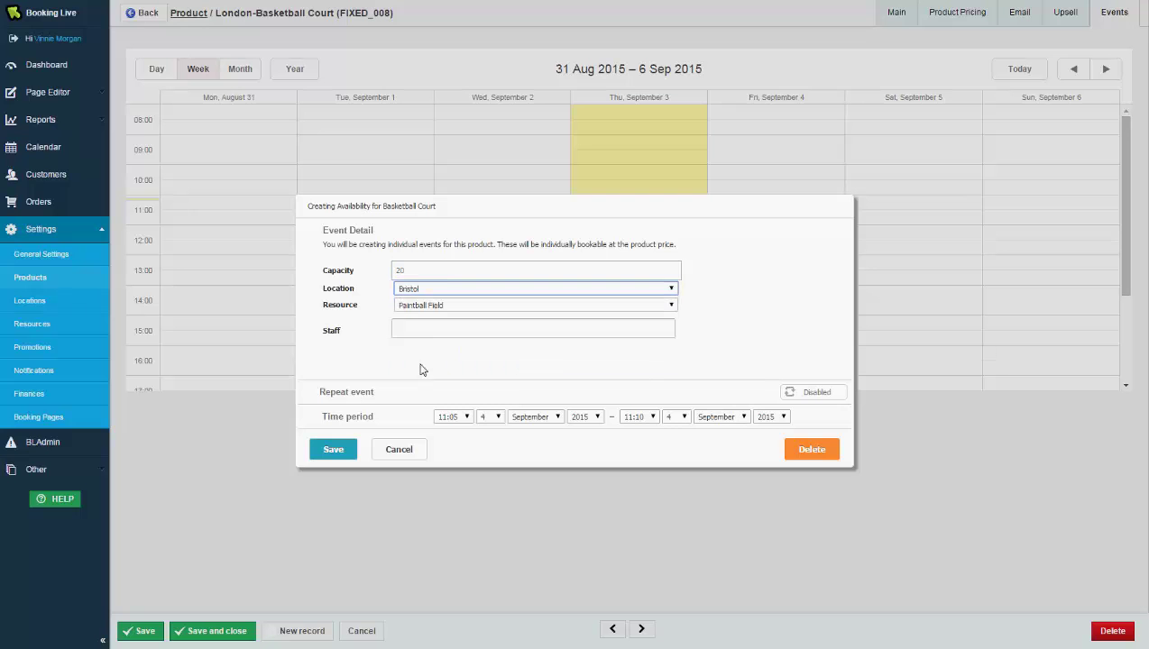
{"action": "left_click", "coordinate": [418, 330]}
{"action": "left_click", "coordinate": [419, 364]}
Set the session to run 11:00–15:00 and enable Repeat event.
{"action": "left_click", "coordinate": [464, 416]}
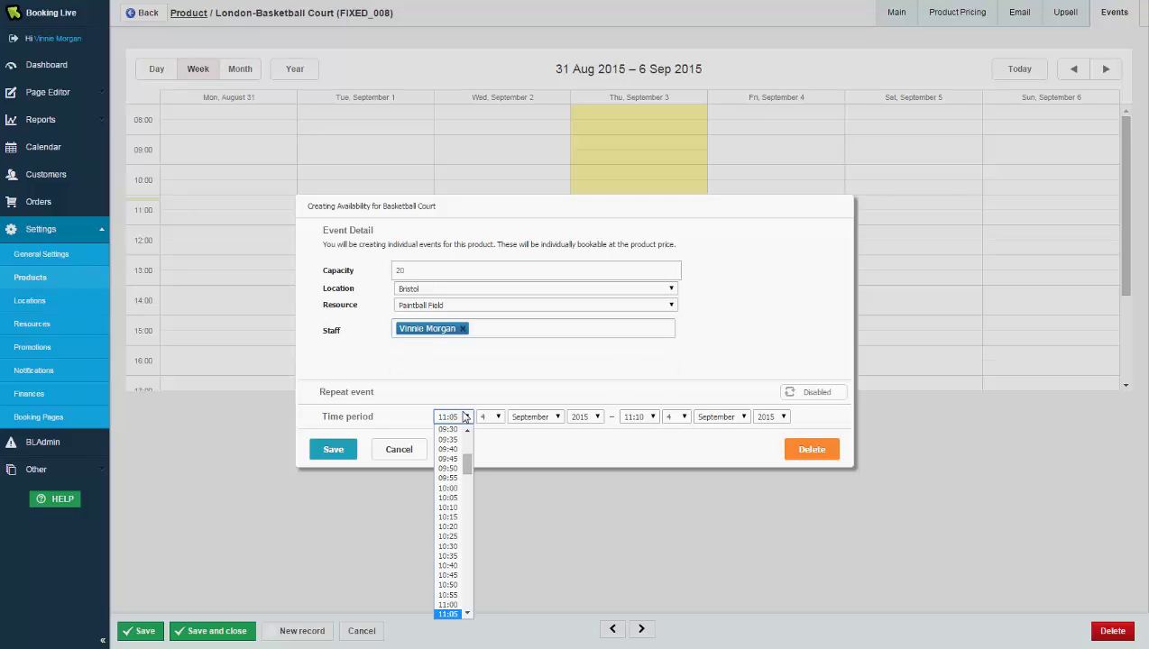
{"action": "left_click", "coordinate": [448, 608]}
{"action": "left_click", "coordinate": [637, 417]}
{"action": "scroll", "coordinate": [637, 541], "scroll_direction": "down", "scroll_amount": 10}
{"action": "left_click", "coordinate": [638, 513]}
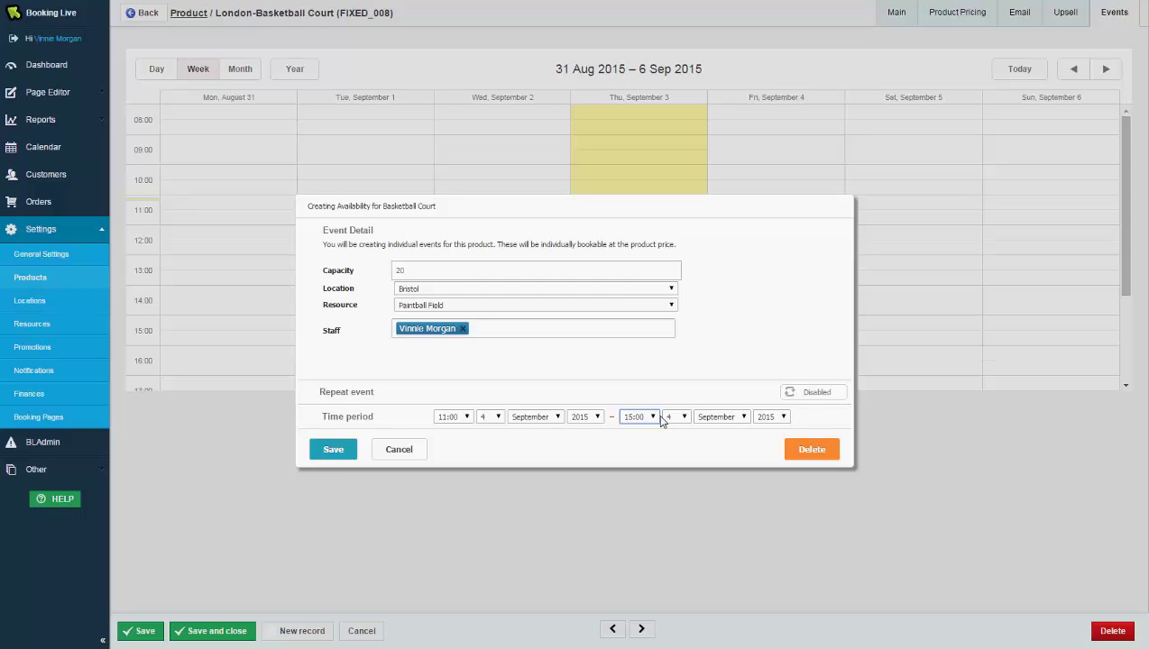
{"action": "left_click", "coordinate": [822, 395]}
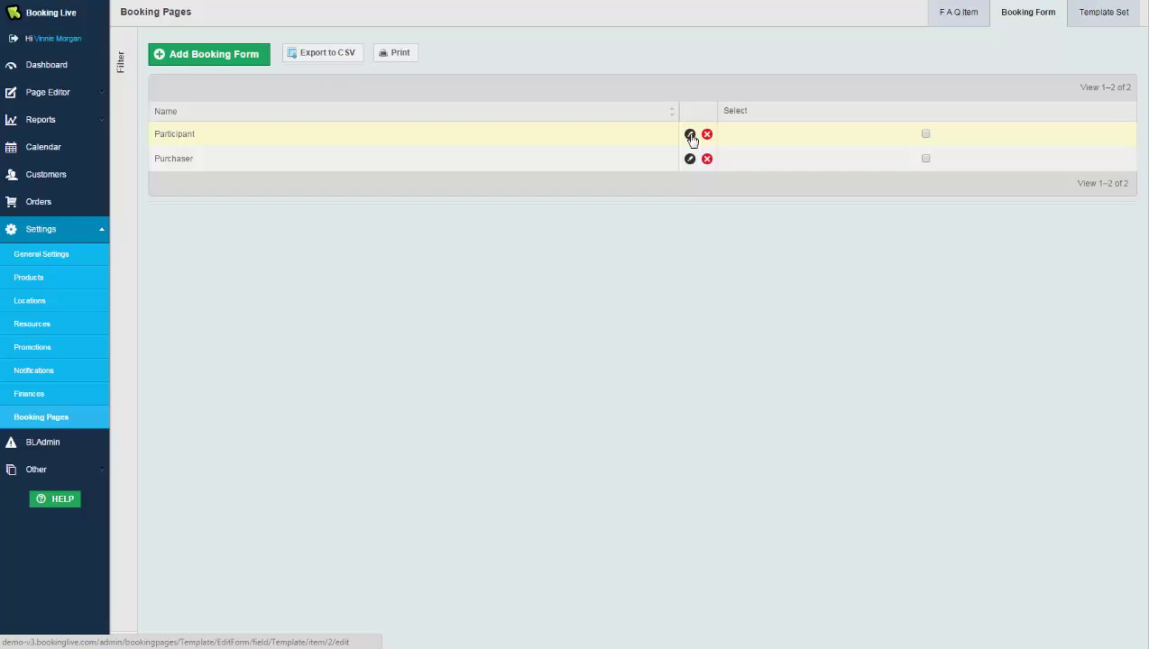
Edit the Participant form, add a booking field and expand its Type list.
{"action": "left_click", "coordinate": [691, 137]}
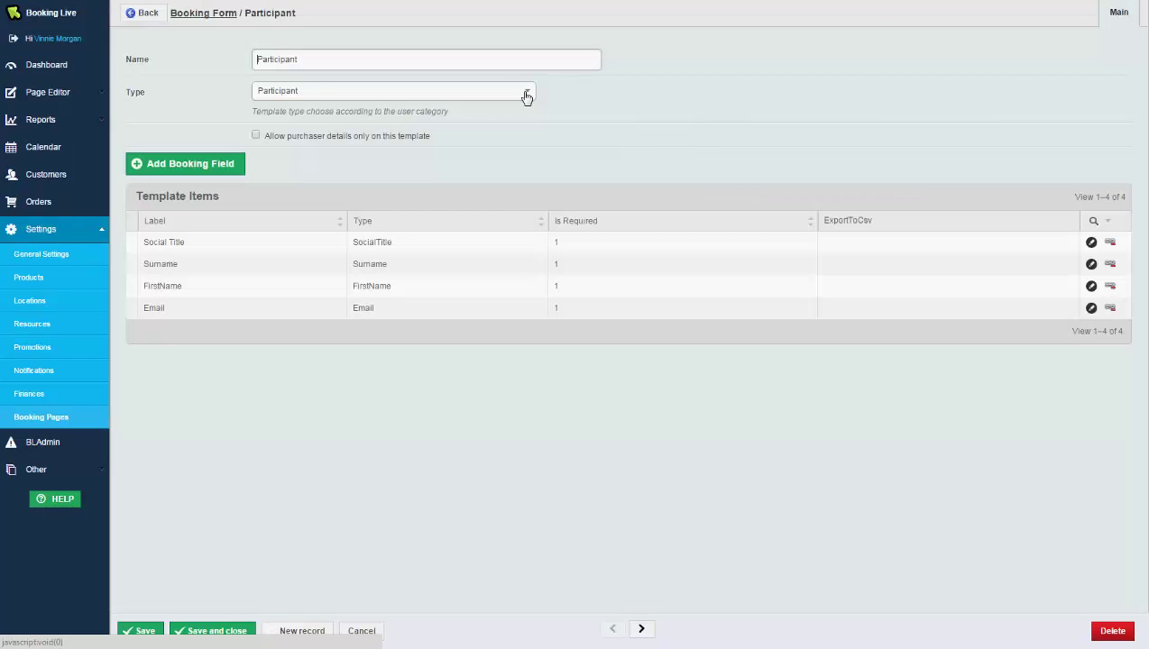
{"action": "left_click", "coordinate": [208, 170]}
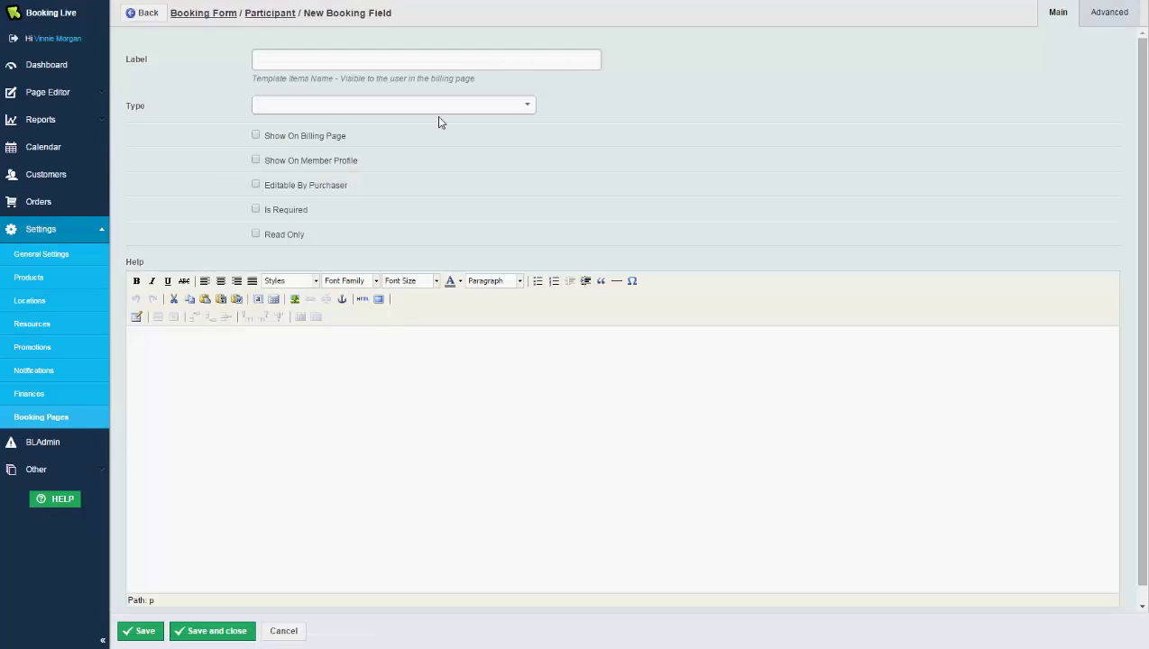
{"action": "left_click", "coordinate": [438, 113]}
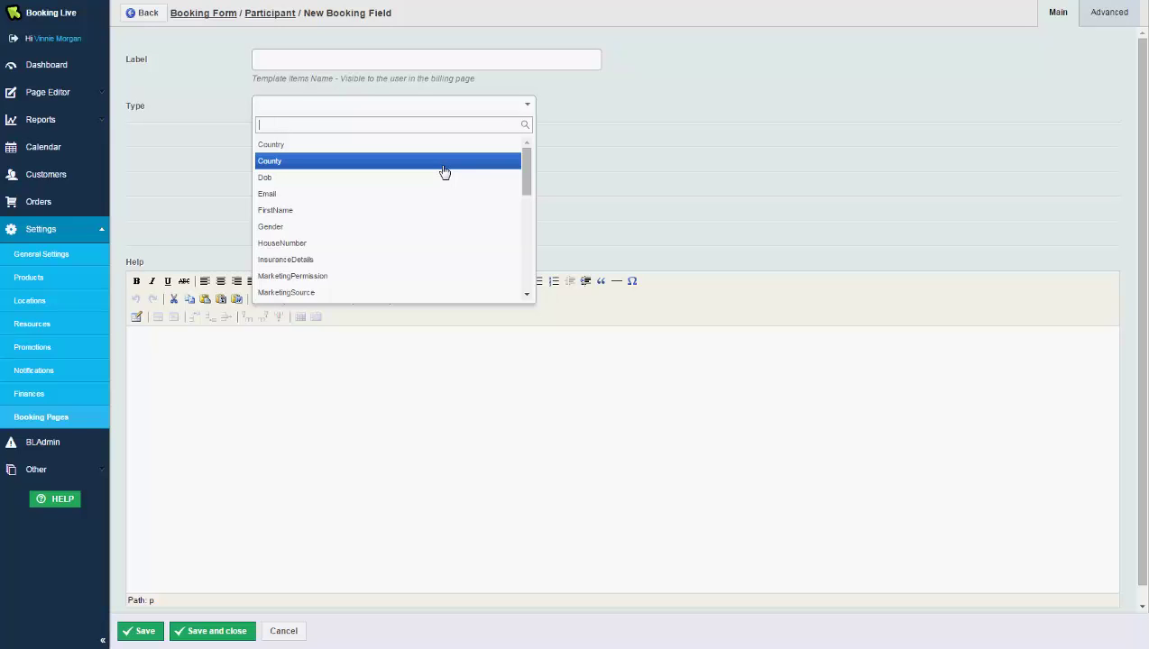
Set the field type to New Custom Field, then open Settings > Notifications.
{"action": "scroll", "coordinate": [444, 171], "scroll_direction": "down", "scroll_amount": 10}
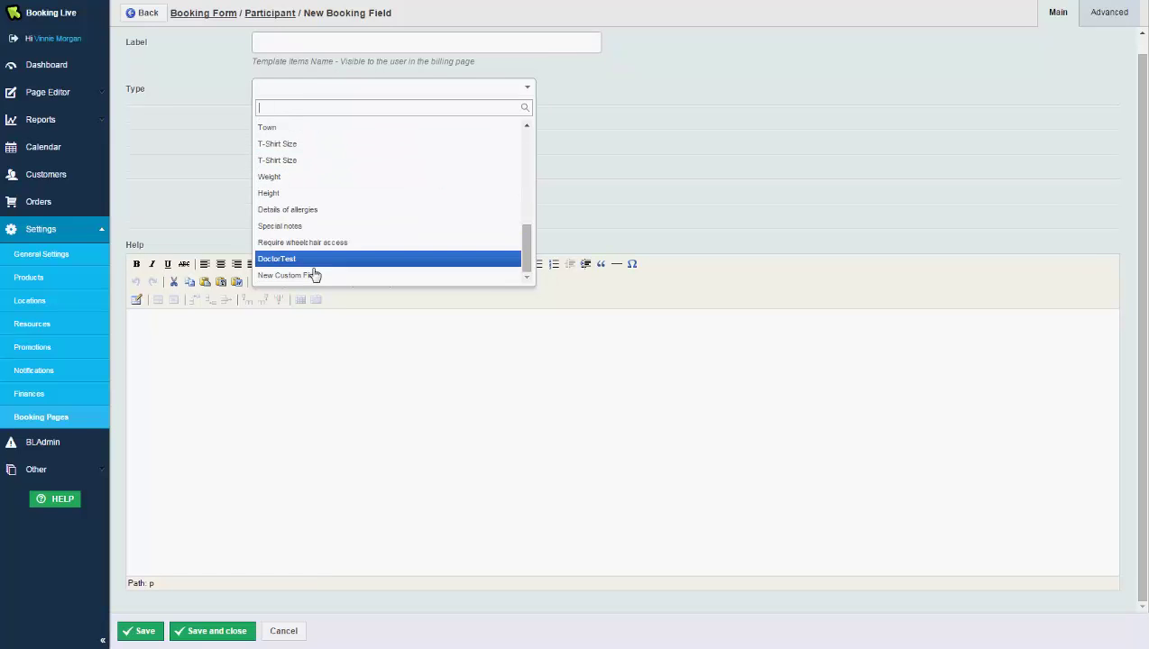
{"action": "left_click", "coordinate": [302, 276]}
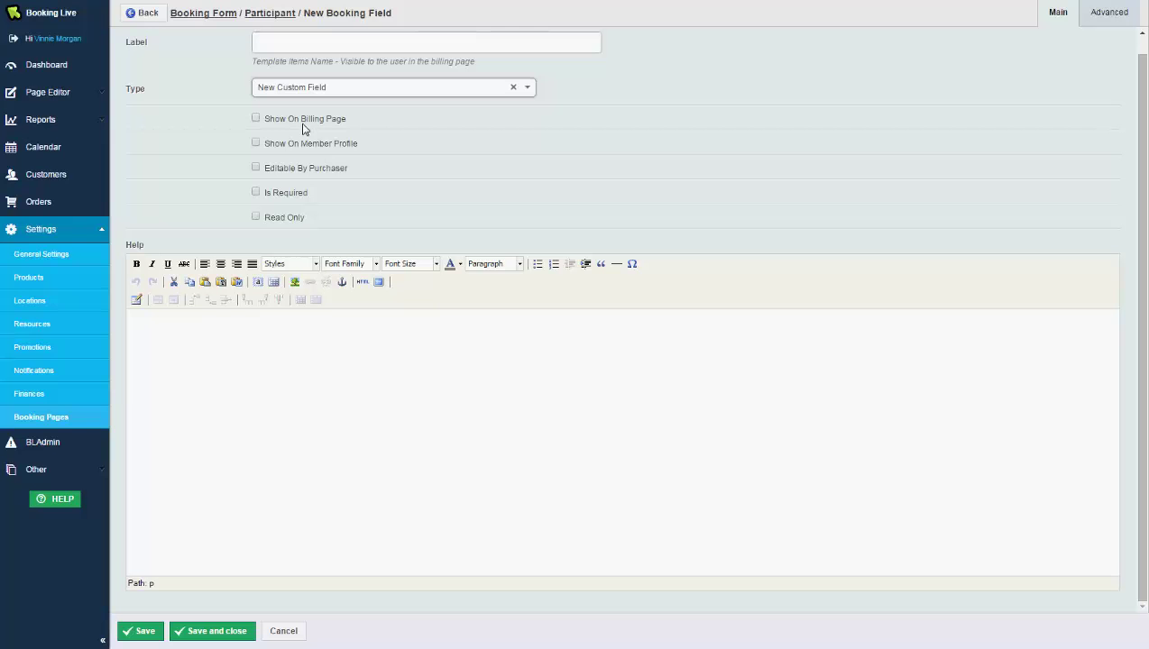
{"action": "left_click", "coordinate": [72, 371]}
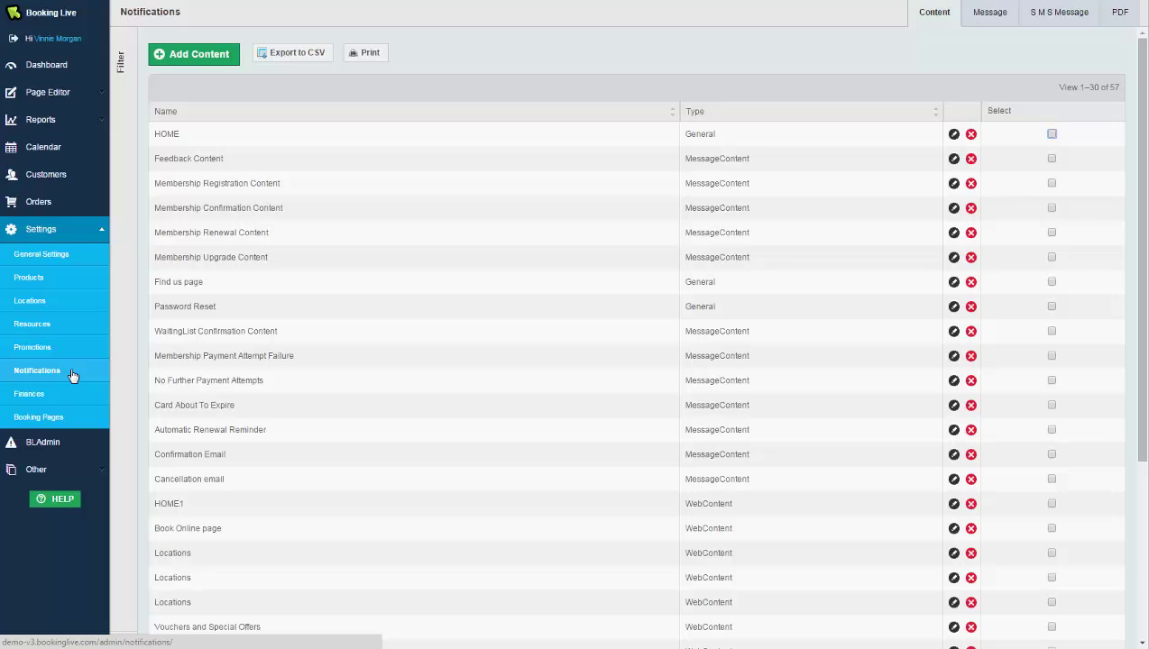
Edit the Confirmation Email item in the Notifications Content list.
{"action": "left_click", "coordinate": [953, 455]}
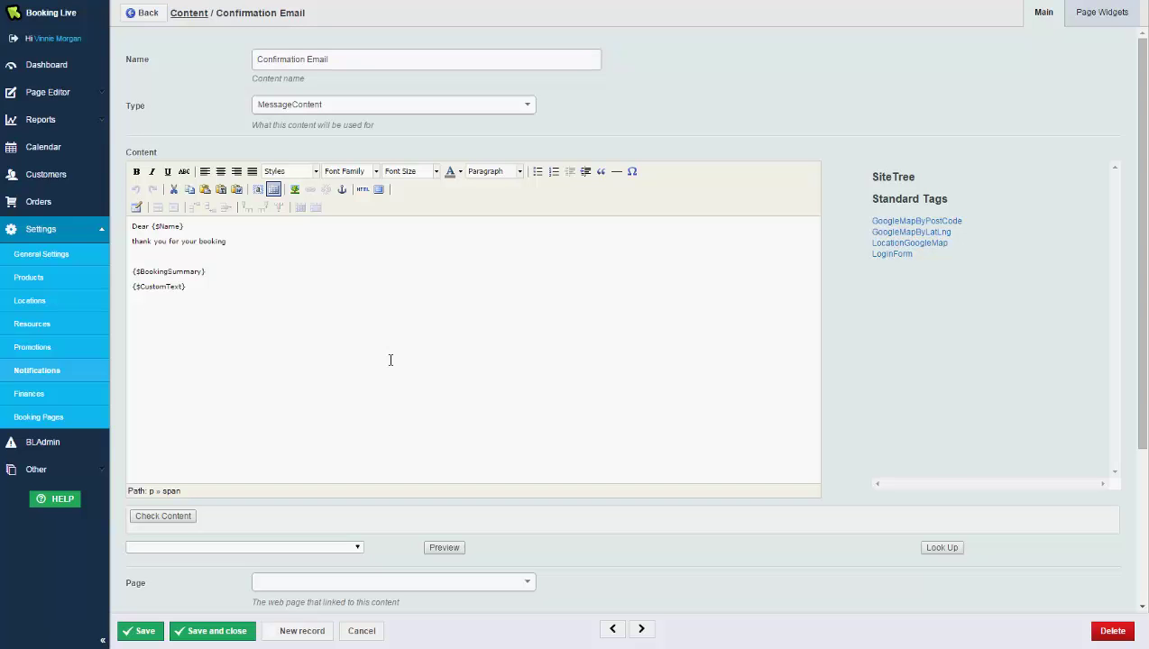
Go from the Booking Live manual to Rick Stein's Cookery School and open the Thai Red Seafood course.
{"action": "left_click", "coordinate": [59, 500]}
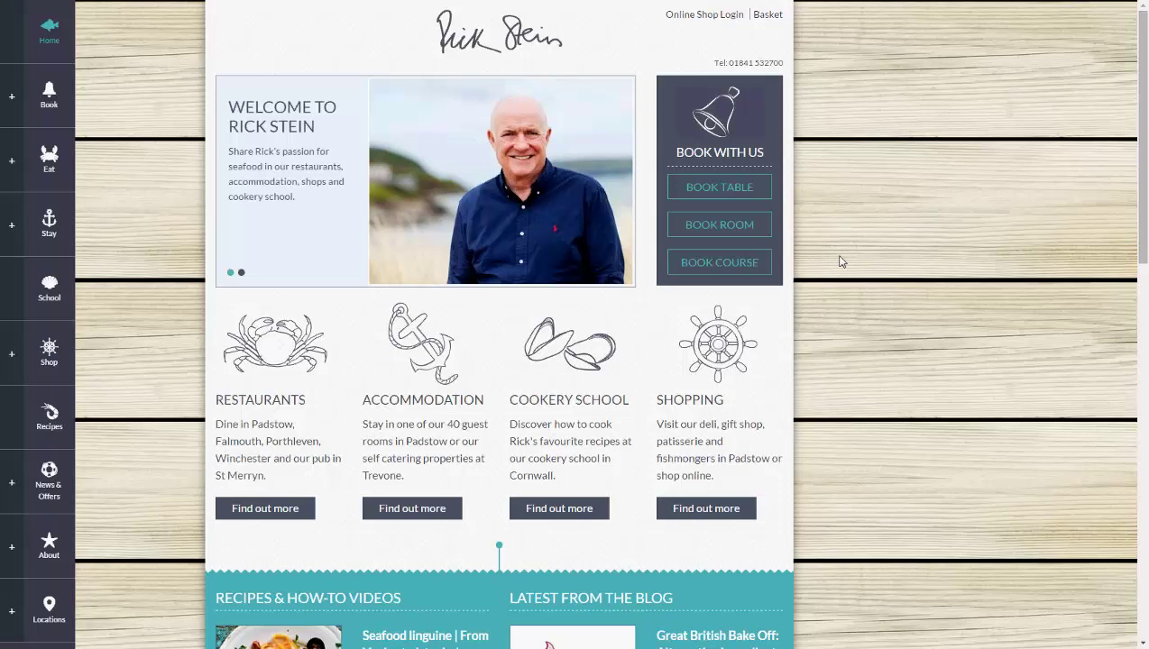
{"action": "left_click", "coordinate": [763, 265]}
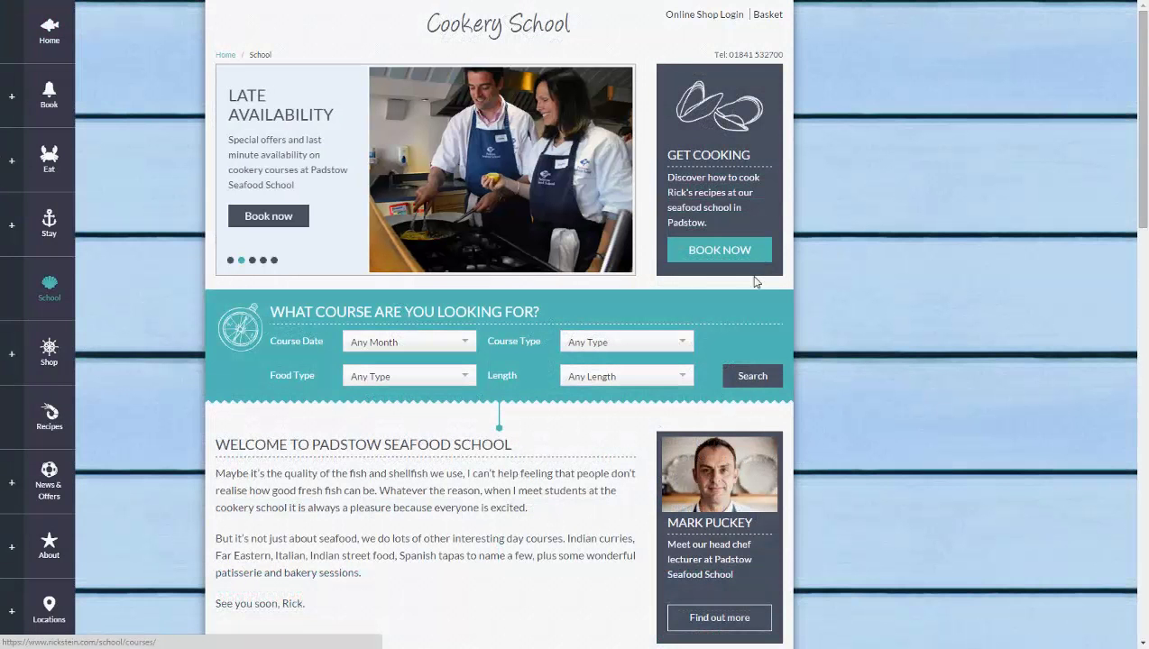
{"action": "left_click", "coordinate": [752, 377]}
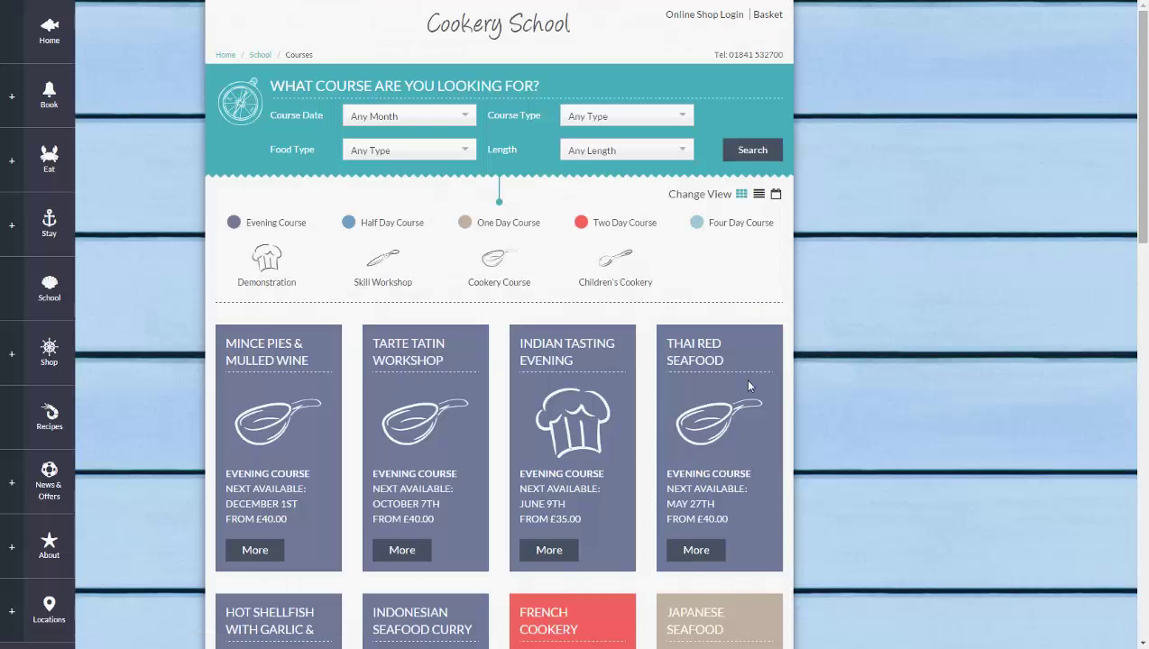
{"action": "left_click", "coordinate": [710, 558]}
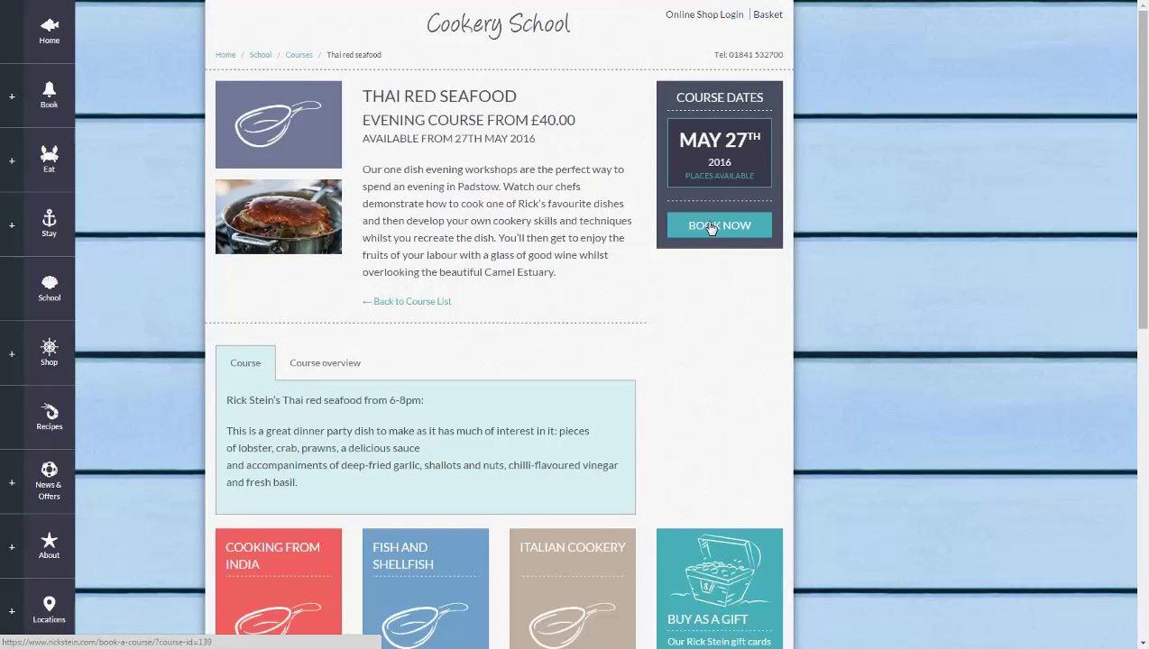
Book the Thai Red Seafood workshop for the 27/05/2016 18:00–20:00 session, totalling £40.00.
{"action": "left_click", "coordinate": [711, 229]}
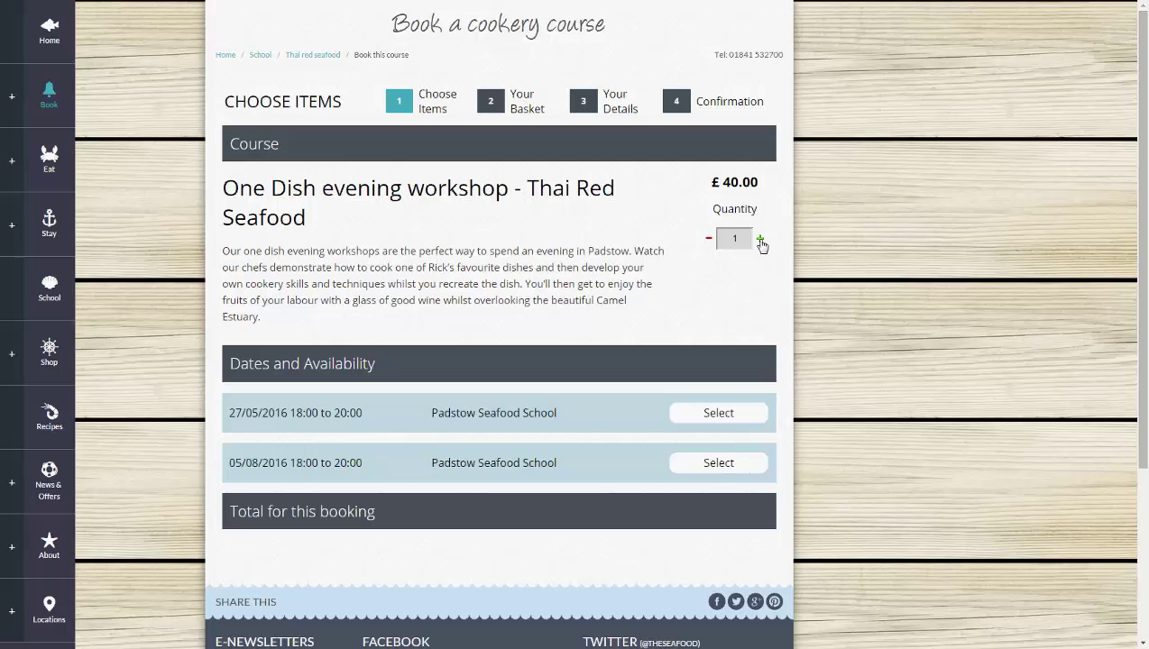
{"action": "left_click", "coordinate": [757, 413]}
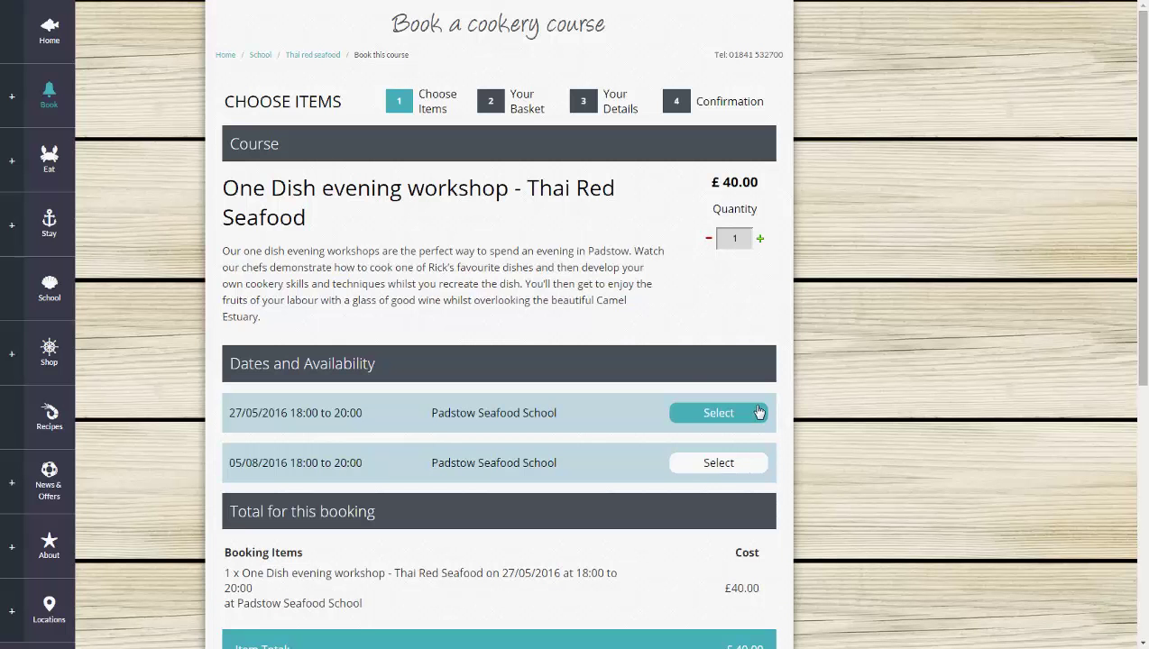
{"action": "scroll", "coordinate": [758, 413], "scroll_direction": "down", "scroll_amount": 2}
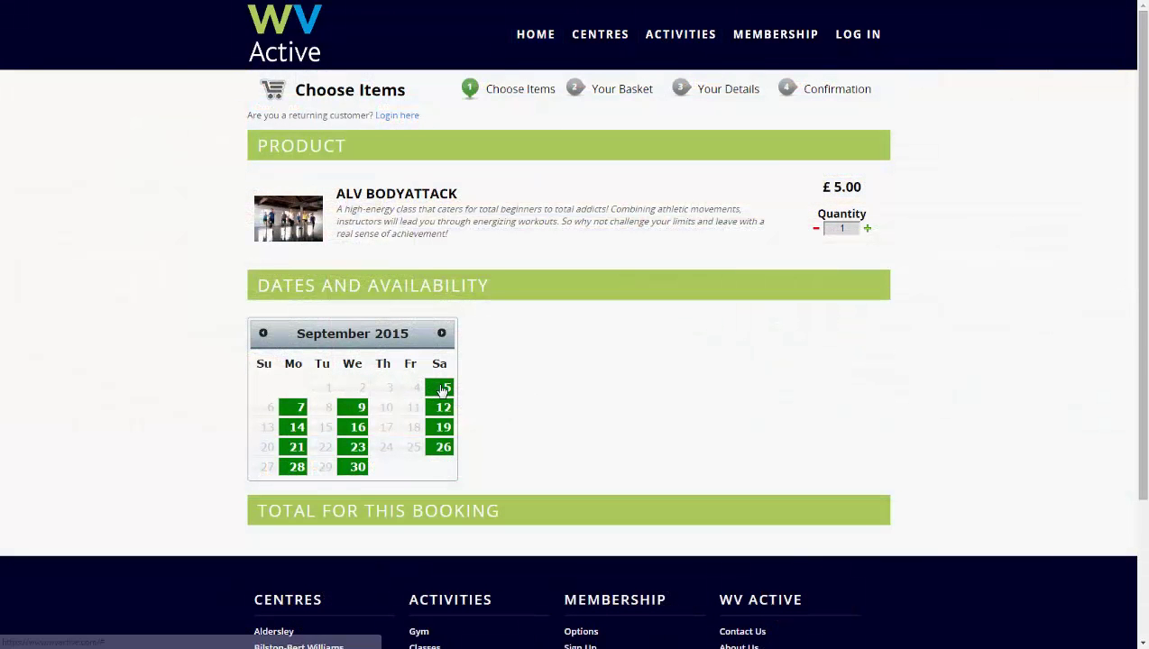
Add the Saturday 5 September 09:30 Aldersley ALV BodyAttack class to the booking.
{"action": "left_click", "coordinate": [443, 389]}
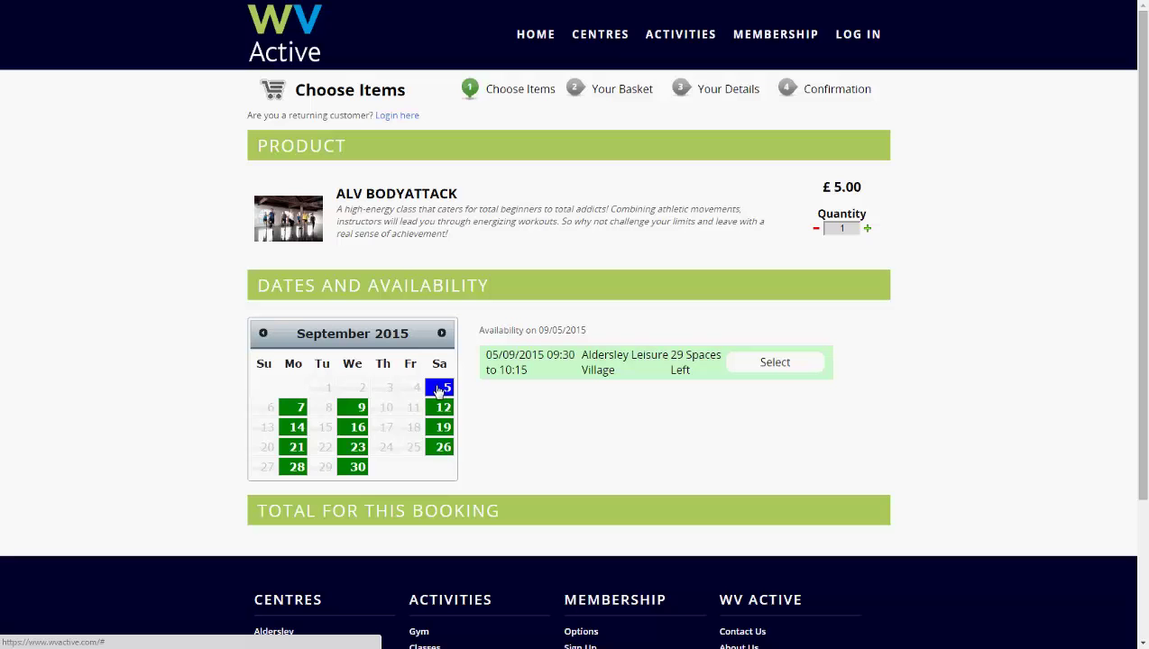
{"action": "left_click", "coordinate": [776, 363]}
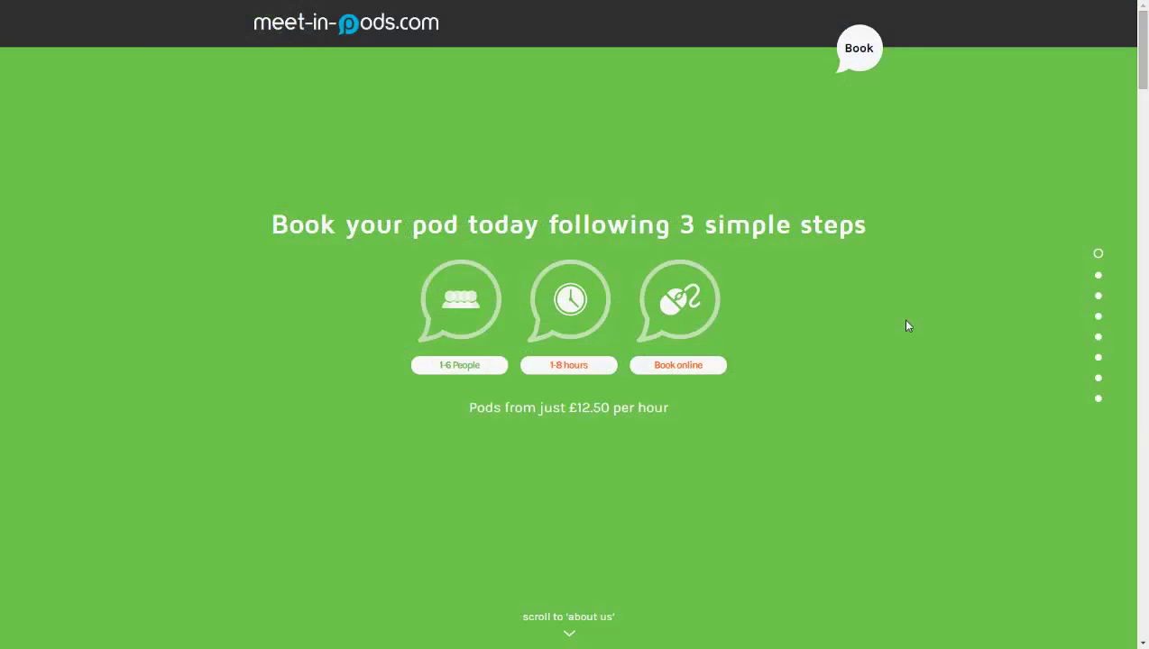
Book Pod 1 on 04/09/2015 as a 2 Hours - 2 People hire starting at 8AM.
{"action": "left_click", "coordinate": [864, 50]}
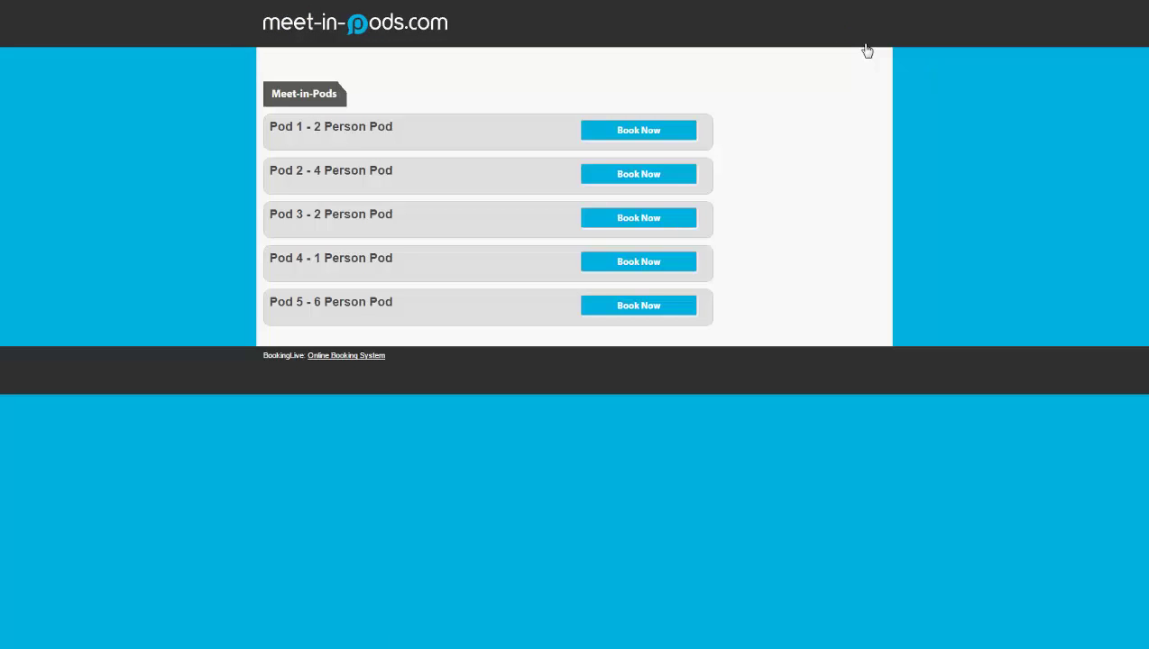
{"action": "left_click", "coordinate": [662, 134]}
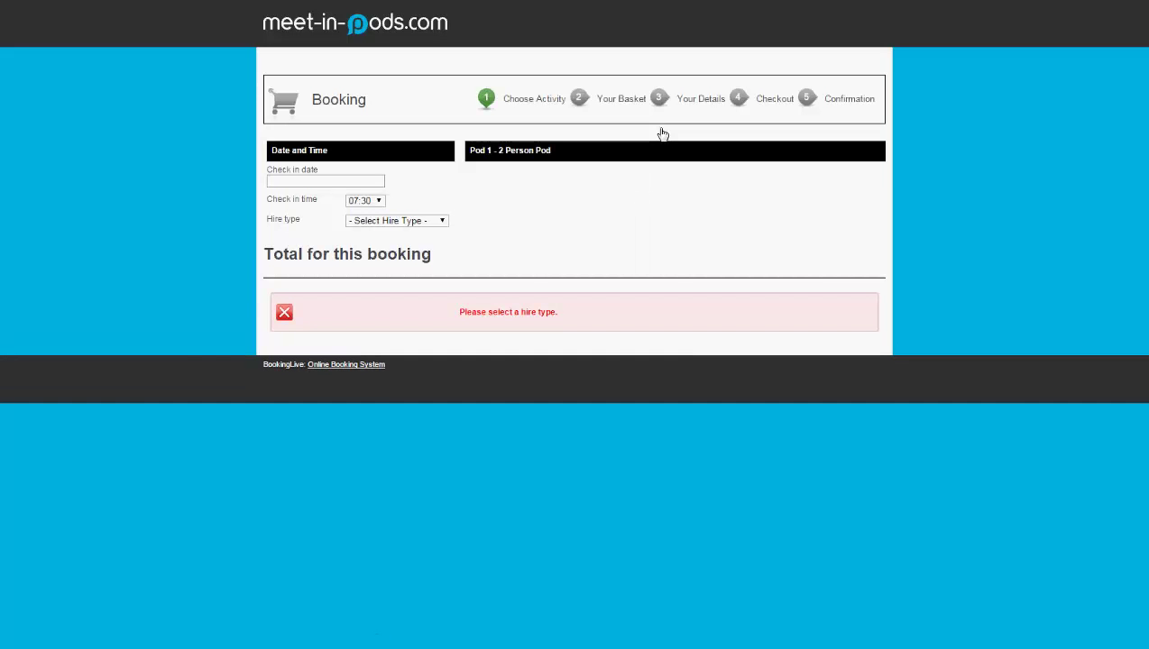
{"action": "left_click", "coordinate": [355, 181]}
{"action": "left_click", "coordinate": [389, 240]}
{"action": "left_click", "coordinate": [397, 221]}
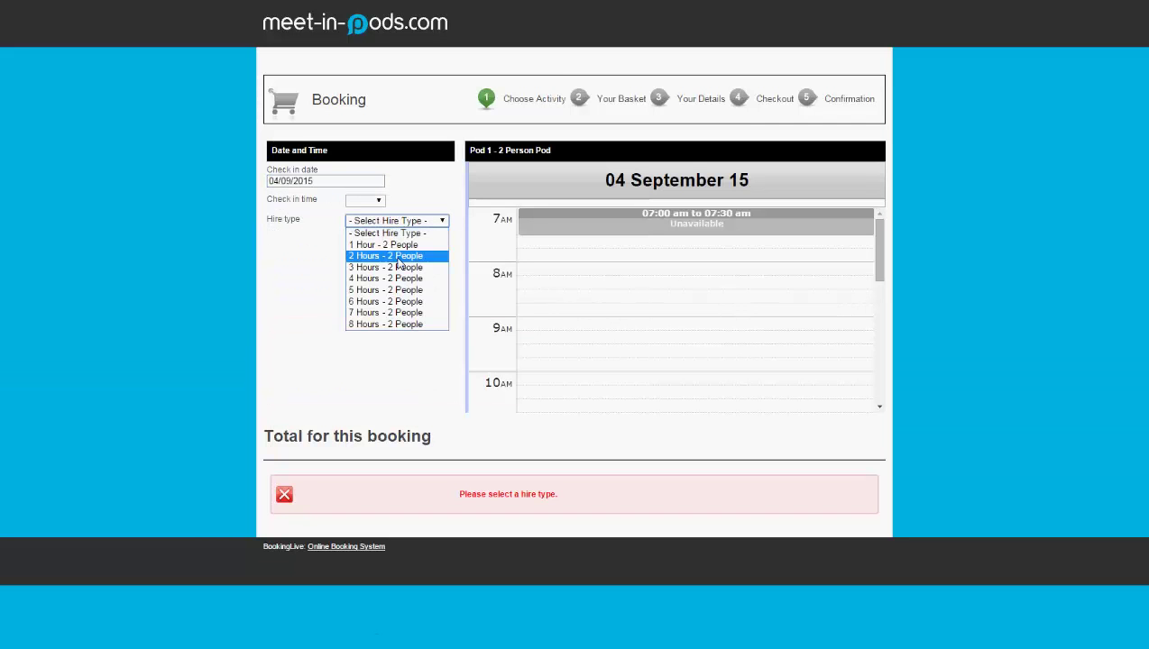
{"action": "left_click", "coordinate": [400, 257]}
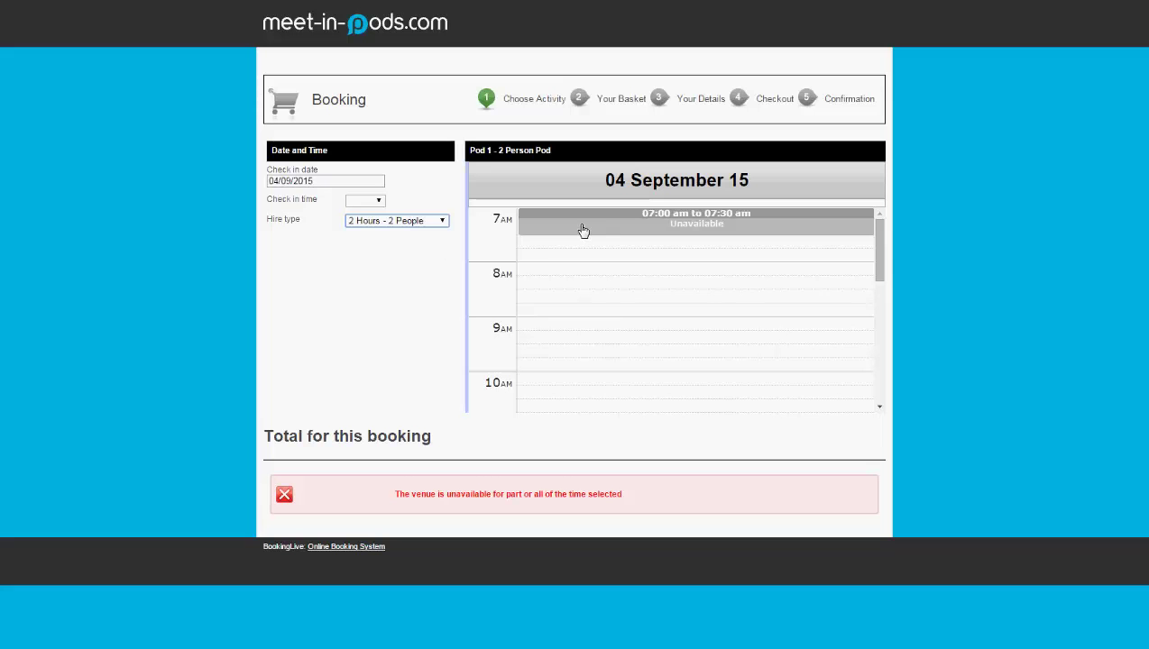
{"action": "left_click", "coordinate": [532, 274]}
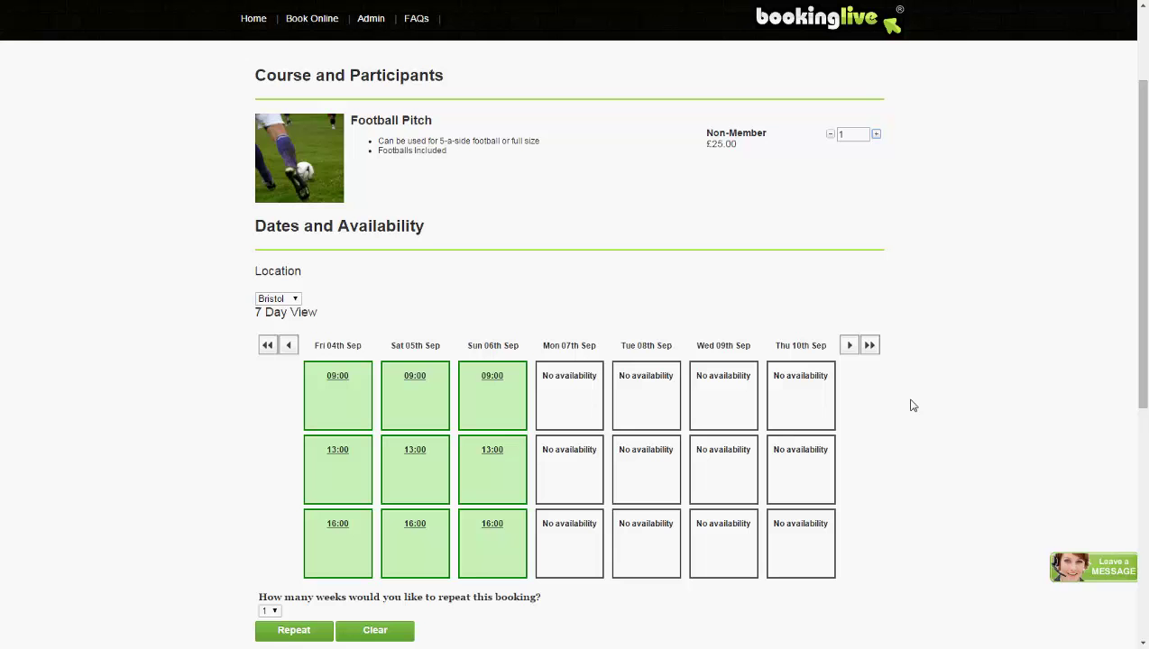
Book the Friday 4 September 09:00 Football Pitch slot, repeated for 6 weeks.
{"action": "left_click", "coordinate": [343, 401]}
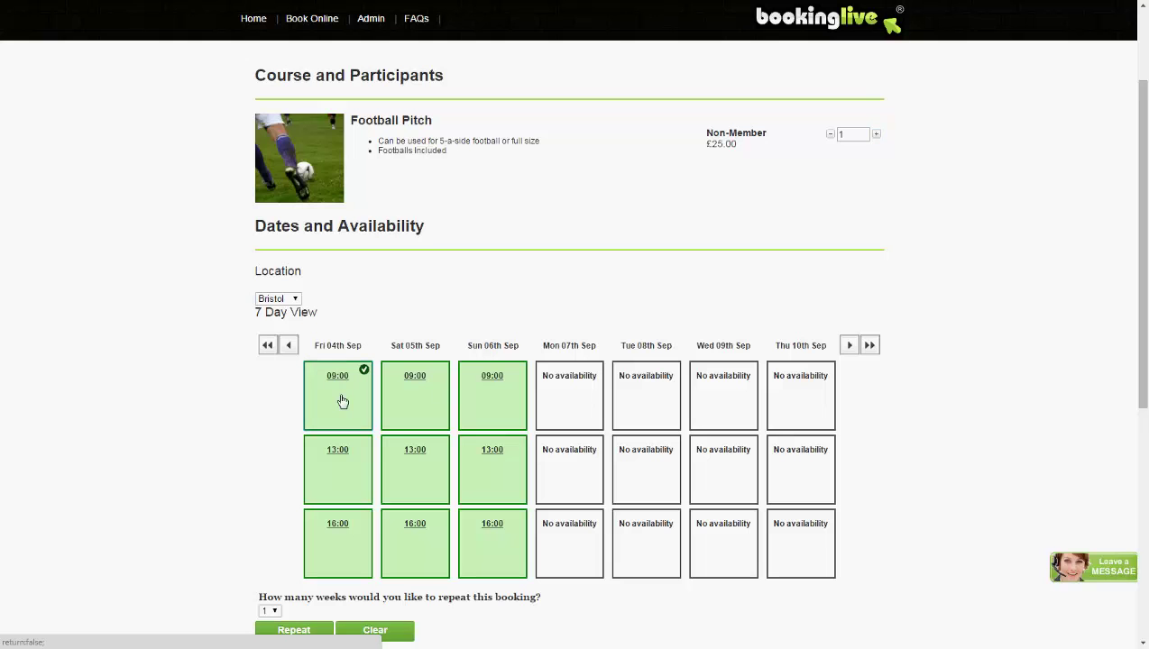
{"action": "left_click", "coordinate": [276, 610]}
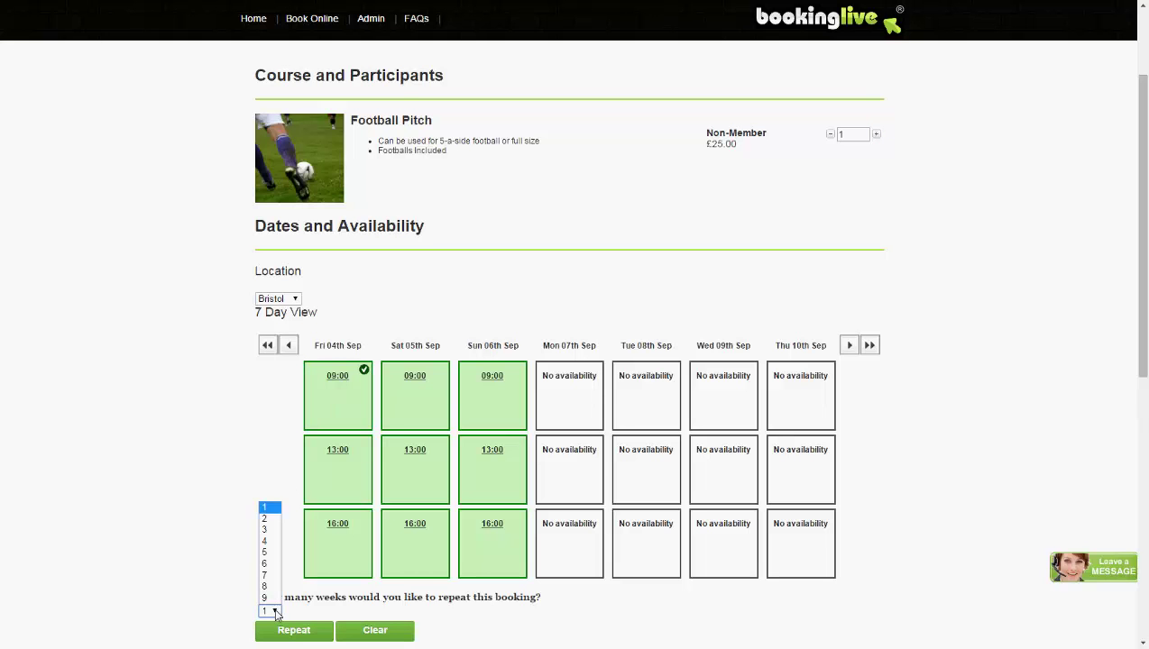
{"action": "left_click", "coordinate": [271, 564]}
{"action": "left_click", "coordinate": [301, 633]}
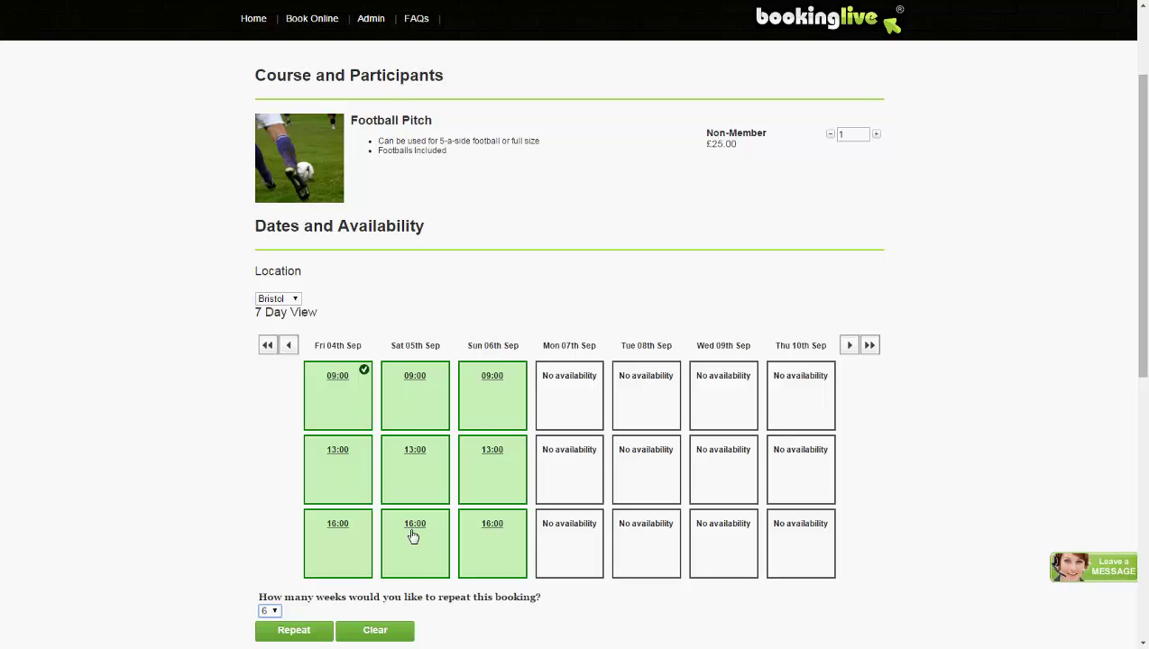
Add the Friday 13:00 slot and the Saturday and Sunday 09:00 and 13:00 slots.
{"action": "left_click", "coordinate": [351, 482]}
{"action": "left_click", "coordinate": [411, 422]}
{"action": "left_click", "coordinate": [414, 464]}
{"action": "left_click", "coordinate": [480, 419]}
{"action": "left_click", "coordinate": [487, 476]}
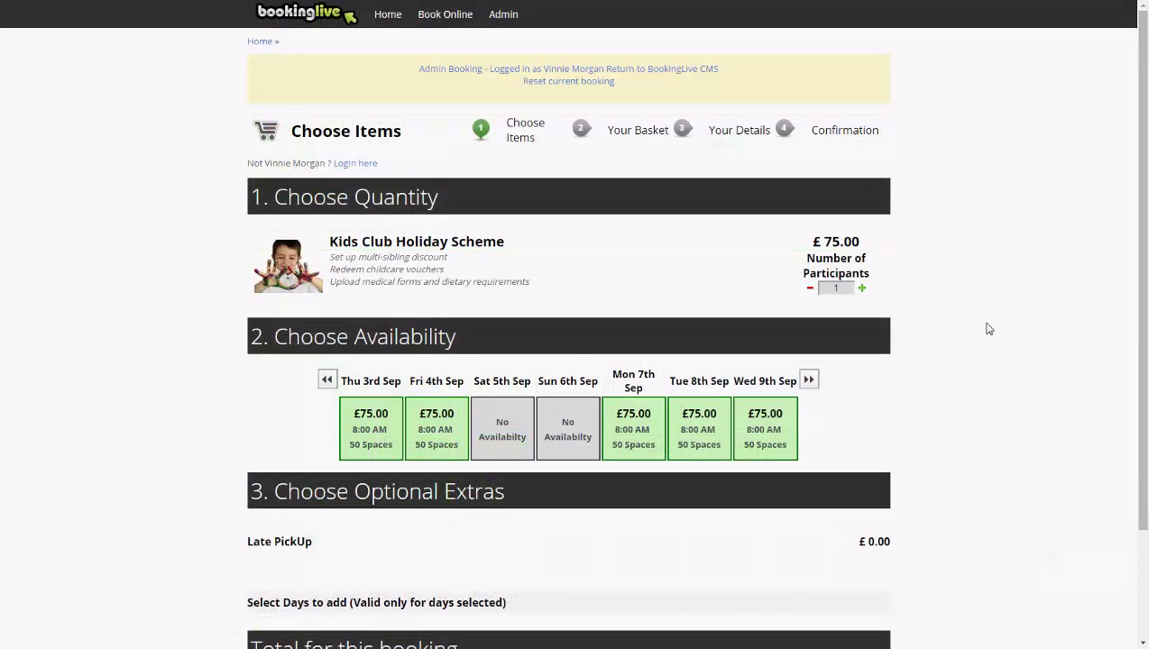
Choose the Thu 3rd Sep £75.00 Kids Club day, read the confirmation FAQ, and continue to the basket.
{"action": "left_click", "coordinate": [388, 447]}
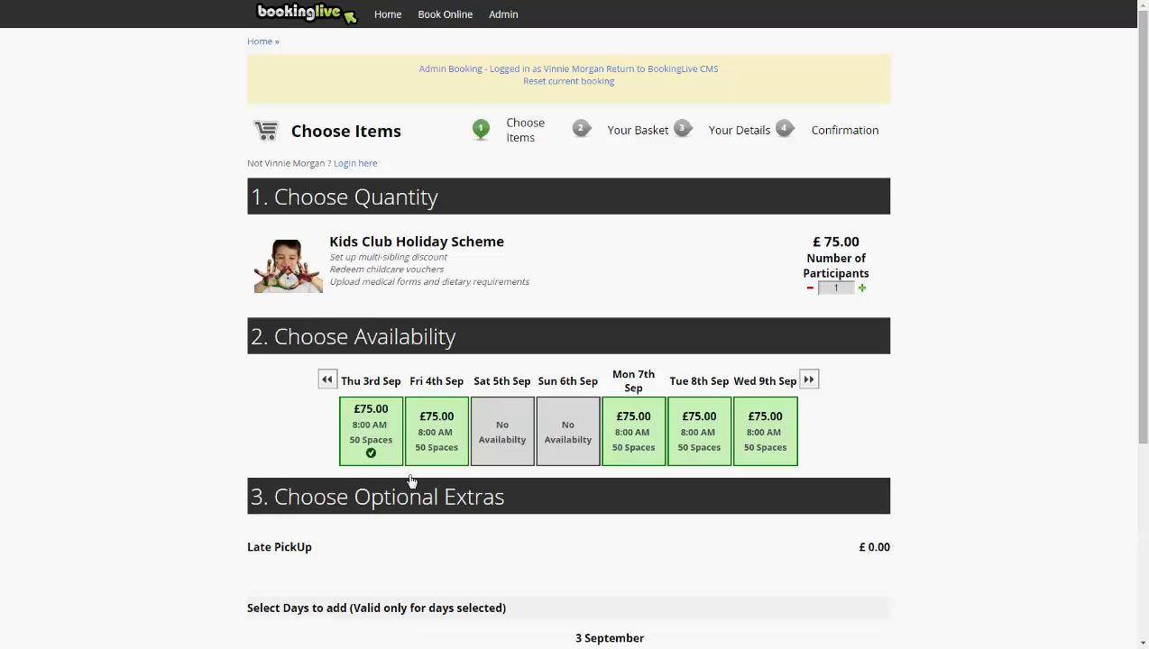
{"action": "scroll", "coordinate": [442, 501], "scroll_direction": "down", "scroll_amount": 3}
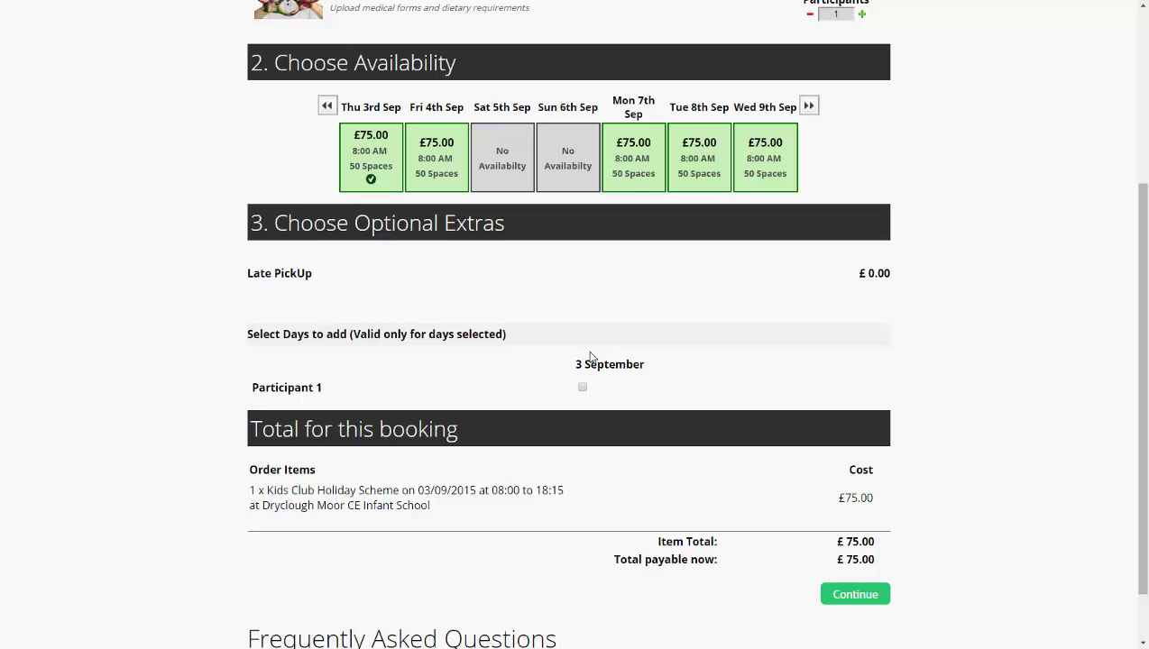
{"action": "scroll", "coordinate": [749, 501], "scroll_direction": "down", "scroll_amount": 1}
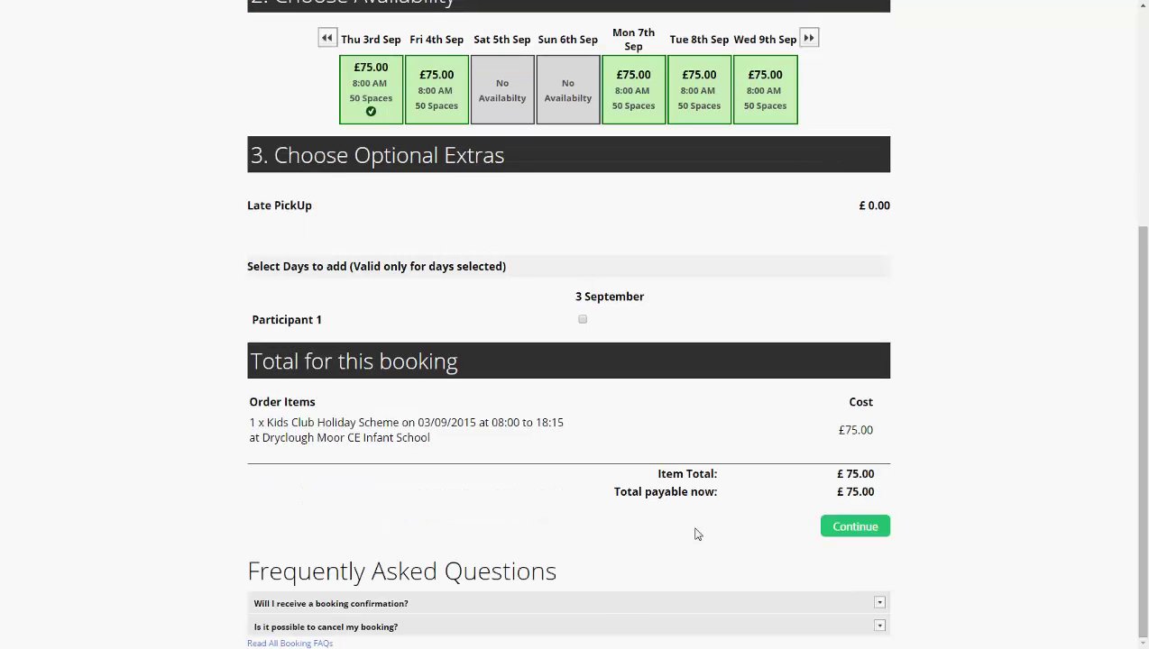
{"action": "left_click", "coordinate": [624, 606]}
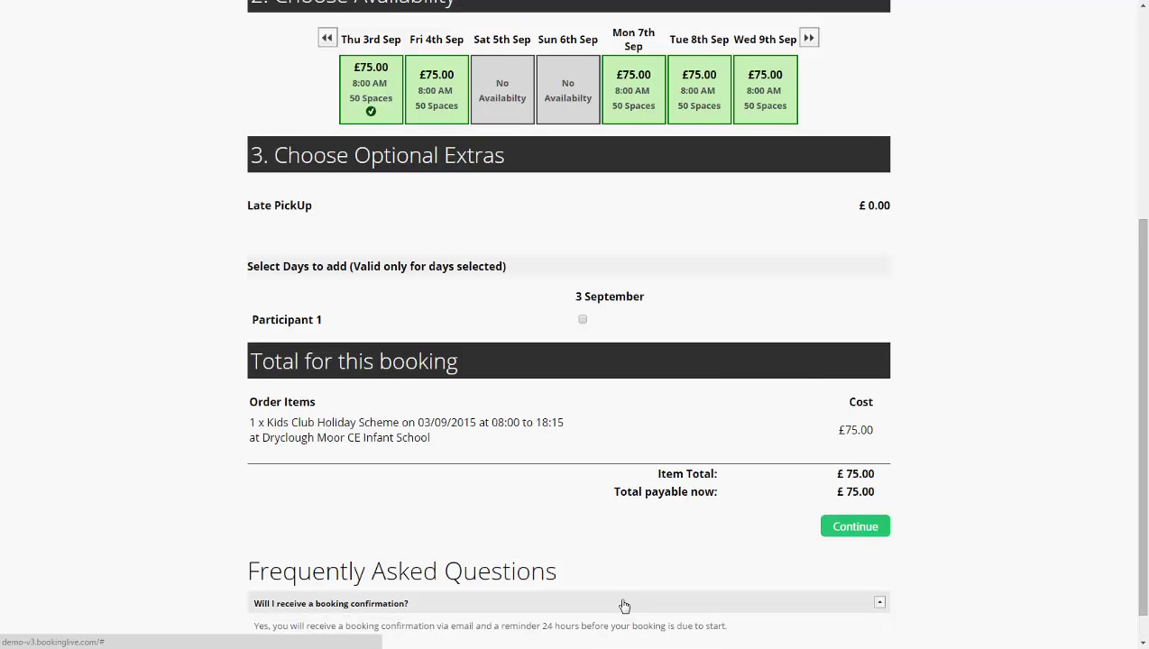
{"action": "scroll", "coordinate": [624, 606], "scroll_direction": "down", "scroll_amount": 1}
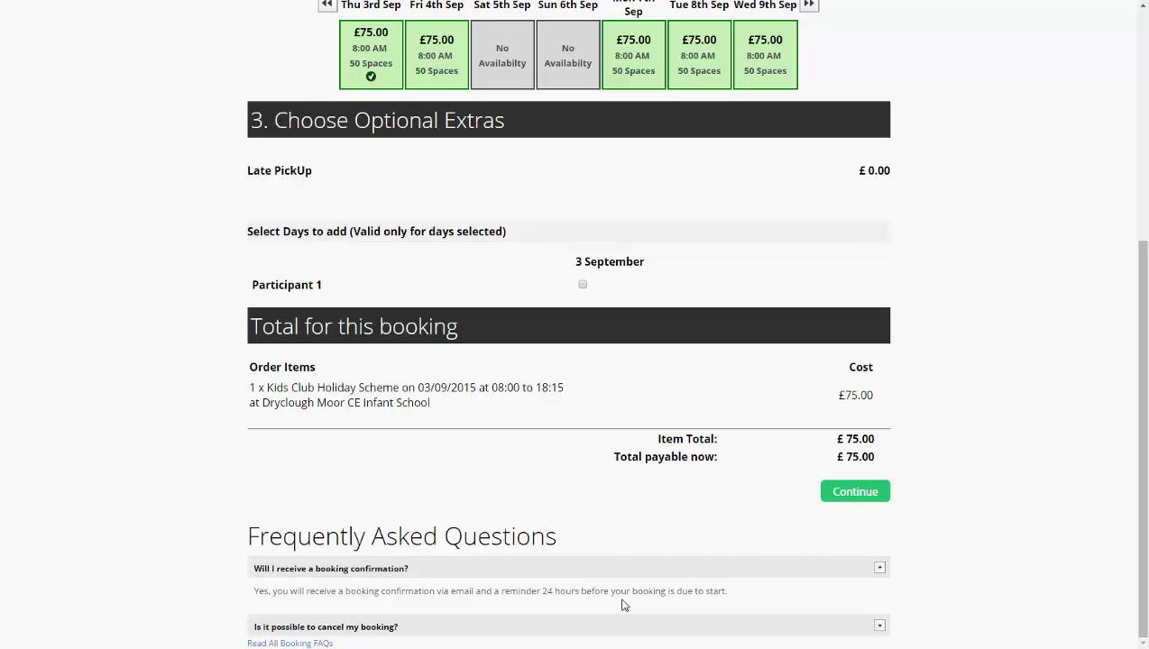
{"action": "left_click", "coordinate": [857, 497]}
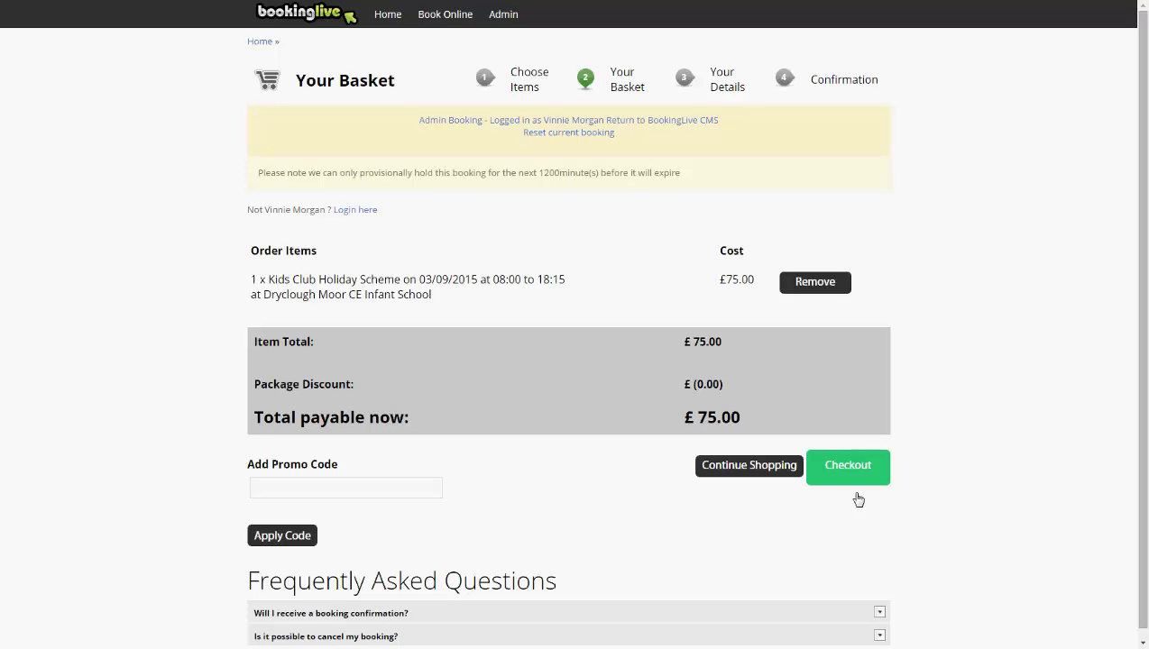
Check out, entering the purchaser's title and details plus the participant fields, then proceed to payment.
{"action": "left_click", "coordinate": [850, 469]}
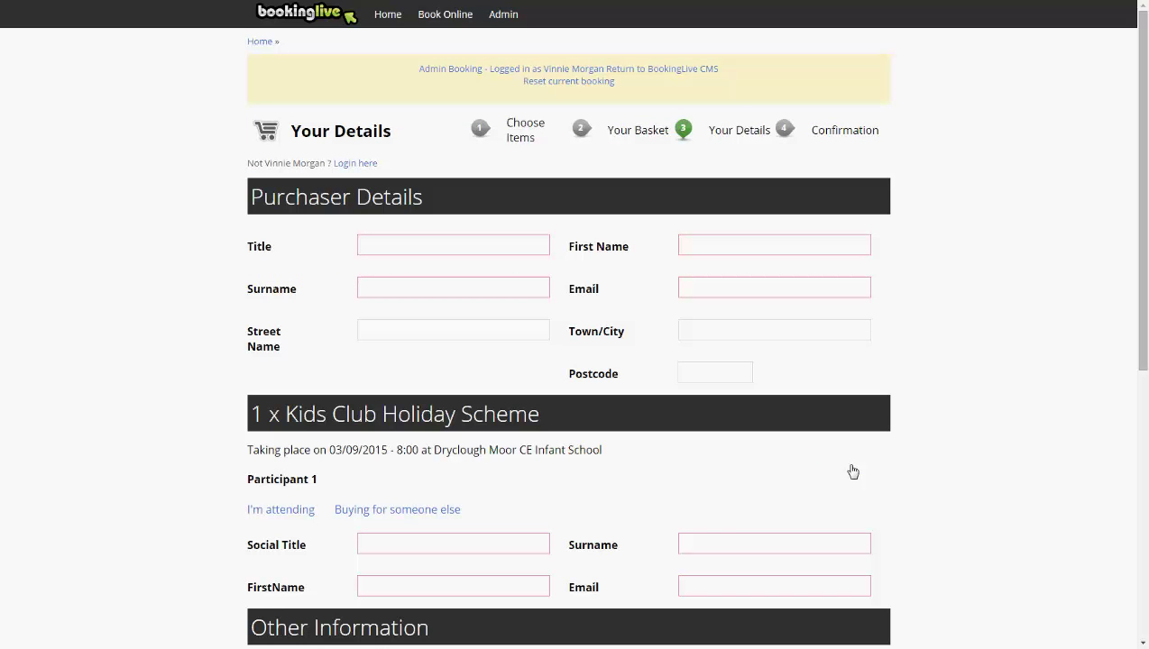
{"action": "left_click", "coordinate": [491, 247]}
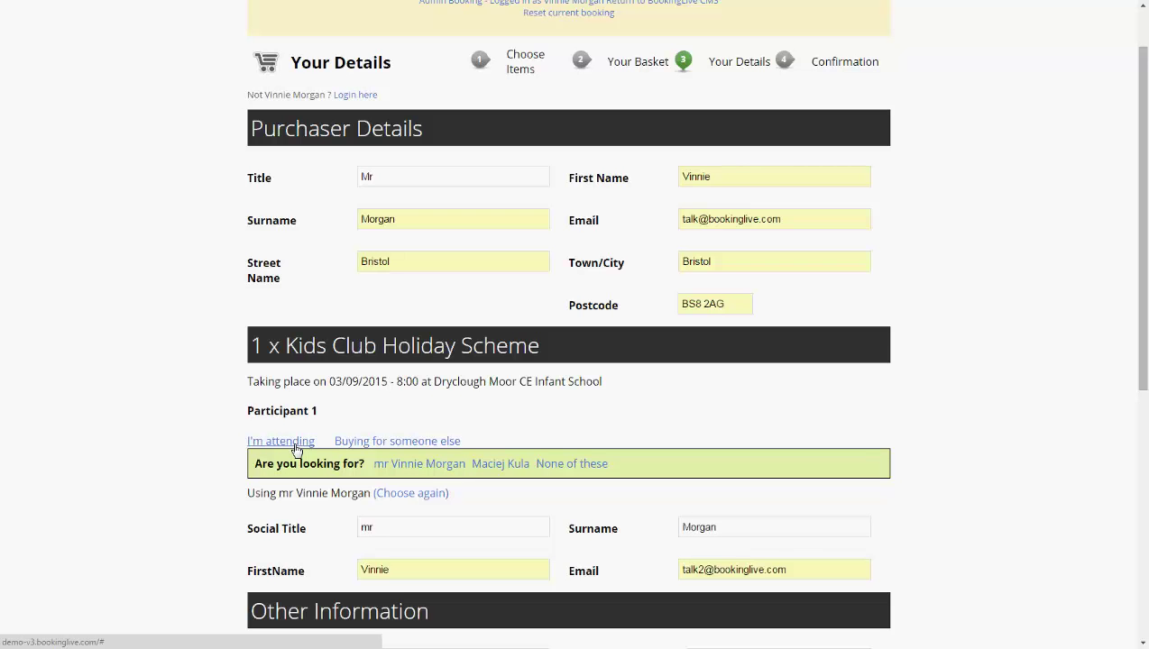
{"action": "scroll", "coordinate": [295, 449], "scroll_direction": "down", "scroll_amount": 4}
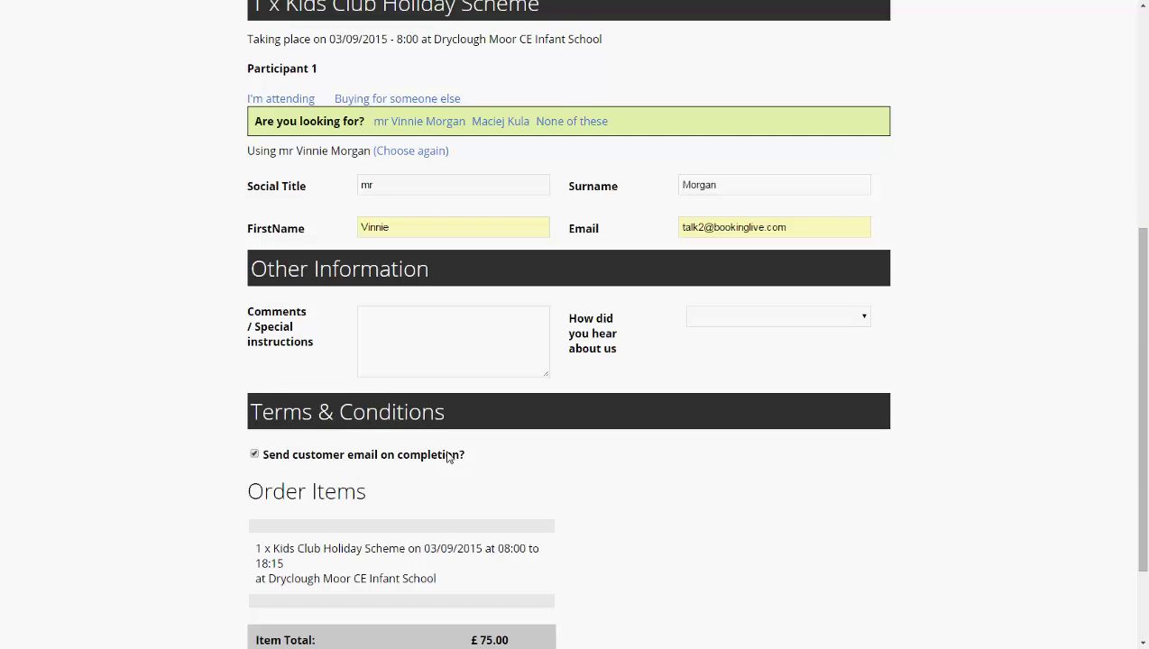
{"action": "scroll", "coordinate": [533, 472], "scroll_direction": "down", "scroll_amount": 2}
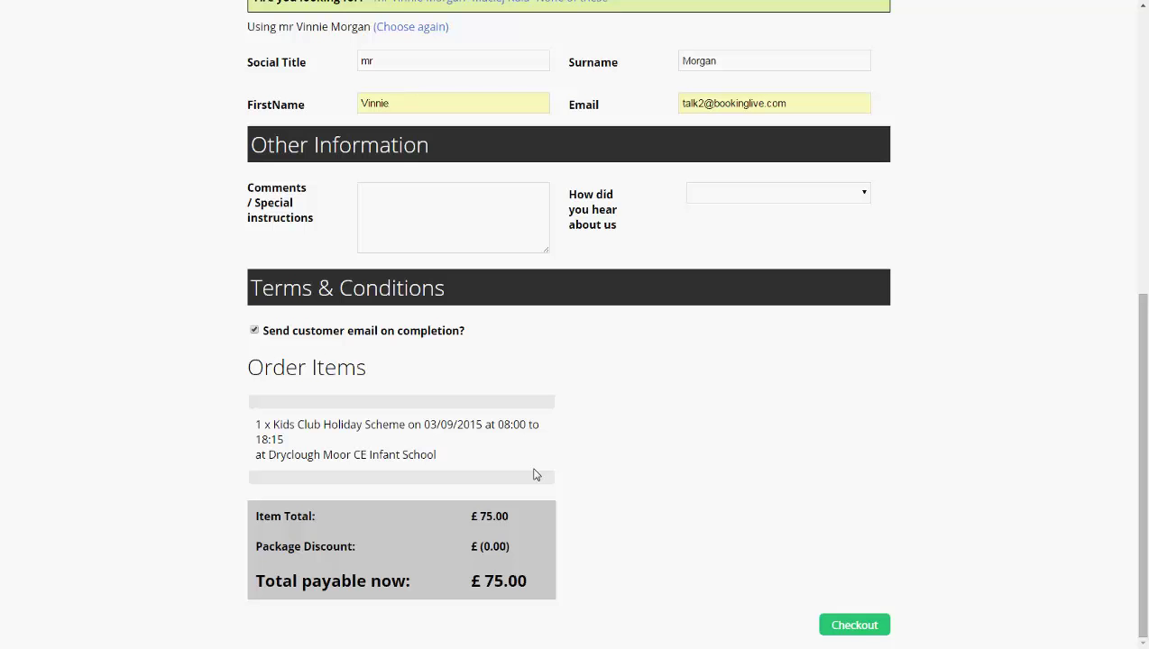
{"action": "left_click", "coordinate": [853, 631]}
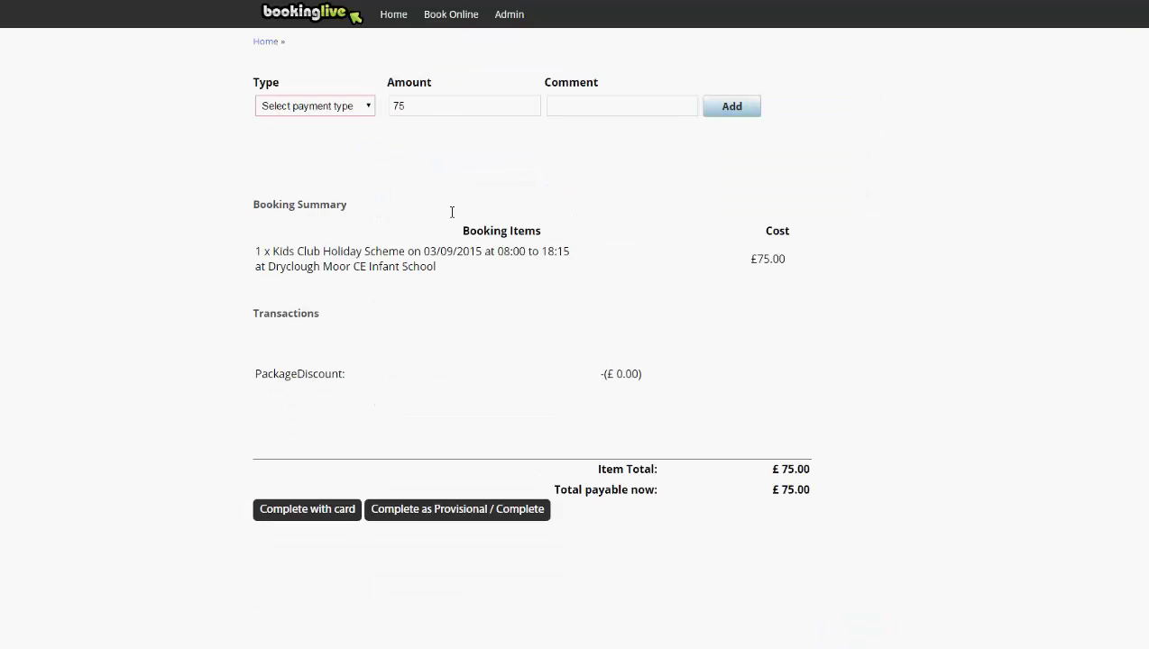
Add a Cash payment of 75 to the Kids Club booking.
{"action": "left_click", "coordinate": [359, 106]}
{"action": "left_click", "coordinate": [338, 150]}
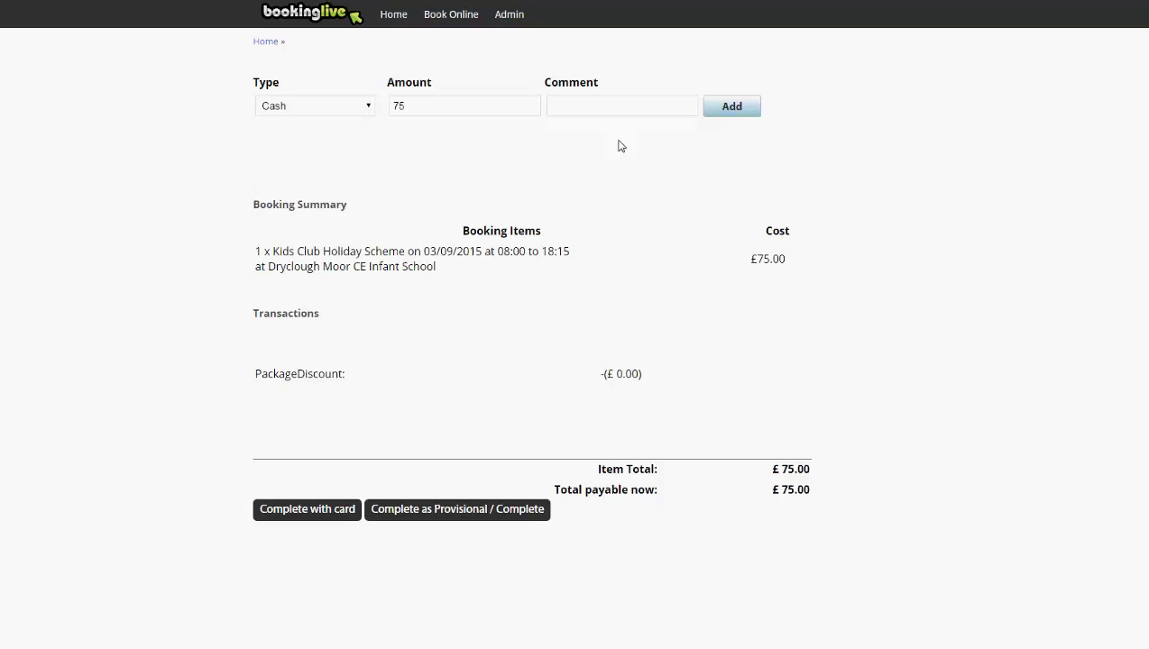
{"action": "left_click", "coordinate": [732, 107]}
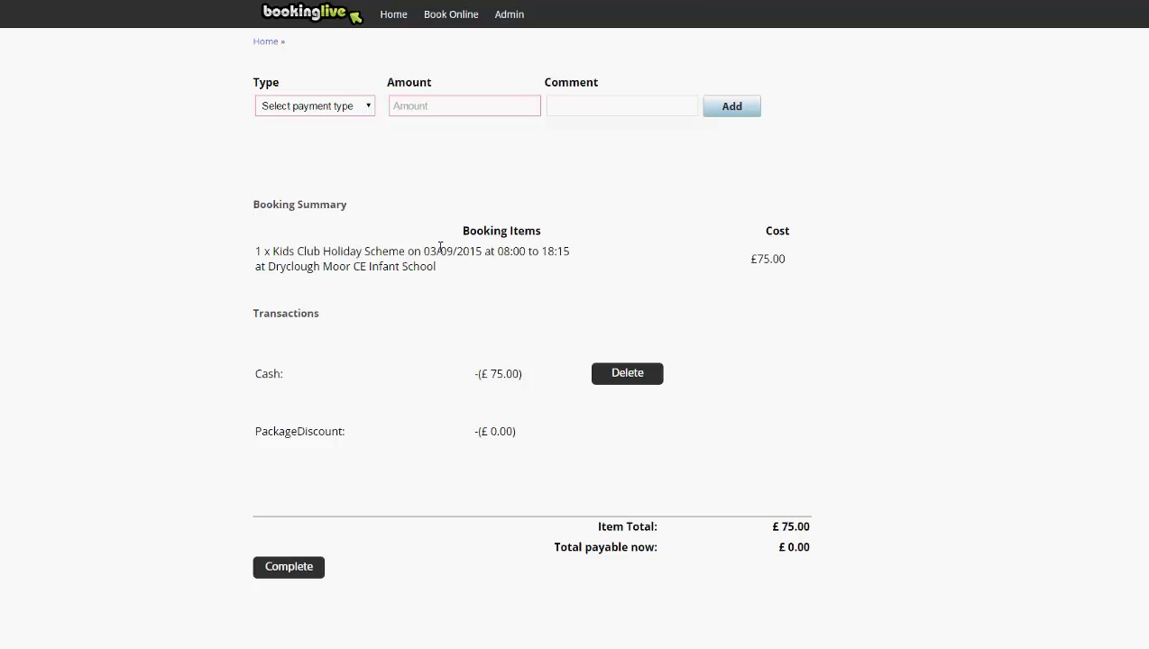
Complete the fully paid Kids Club booking to reach its Completed order summary.
{"action": "left_click", "coordinate": [304, 568]}
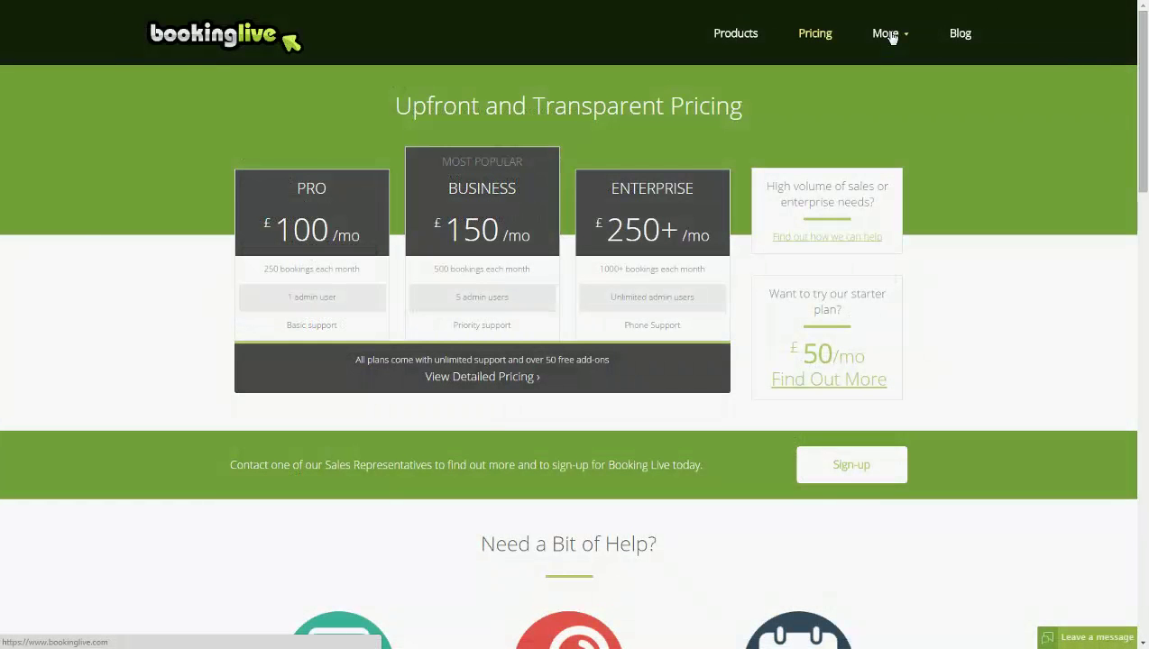
Open the Contact Us page from the More menu in the top navigation.
{"action": "mouse_move", "coordinate": [891, 36]}
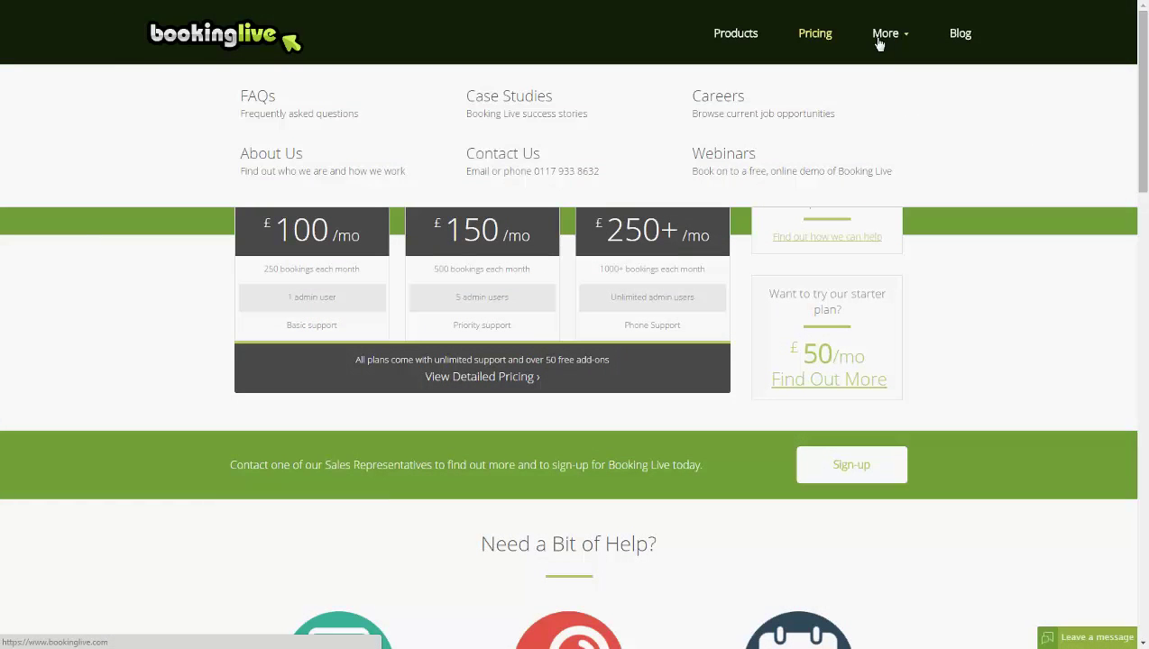
{"action": "left_click", "coordinate": [540, 177]}
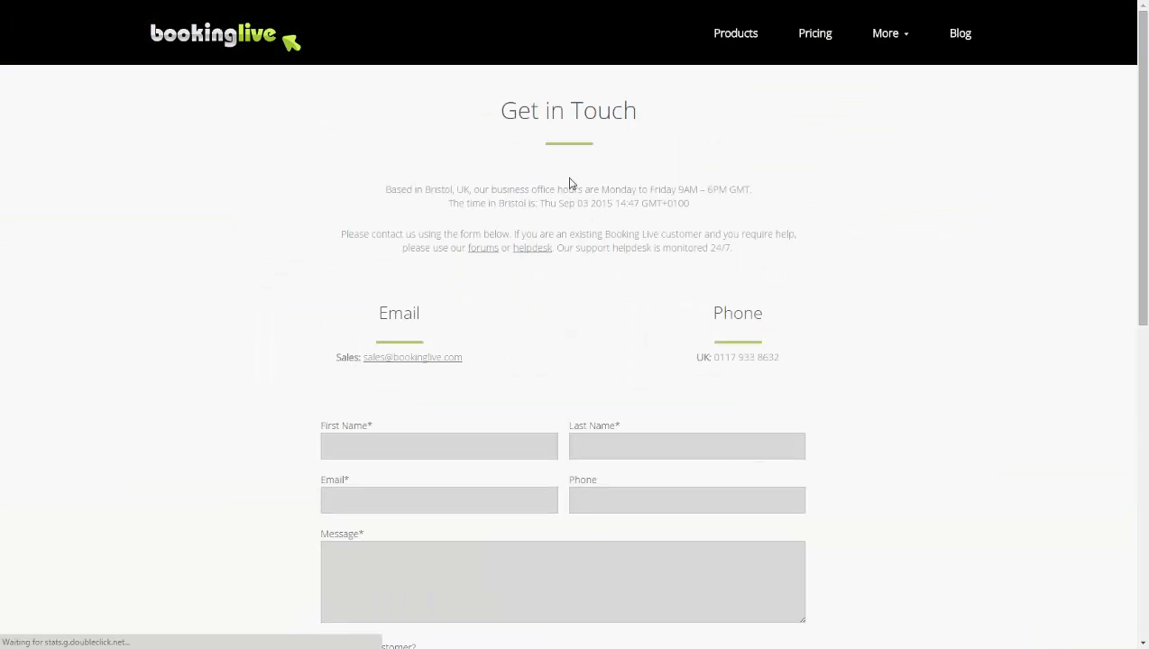